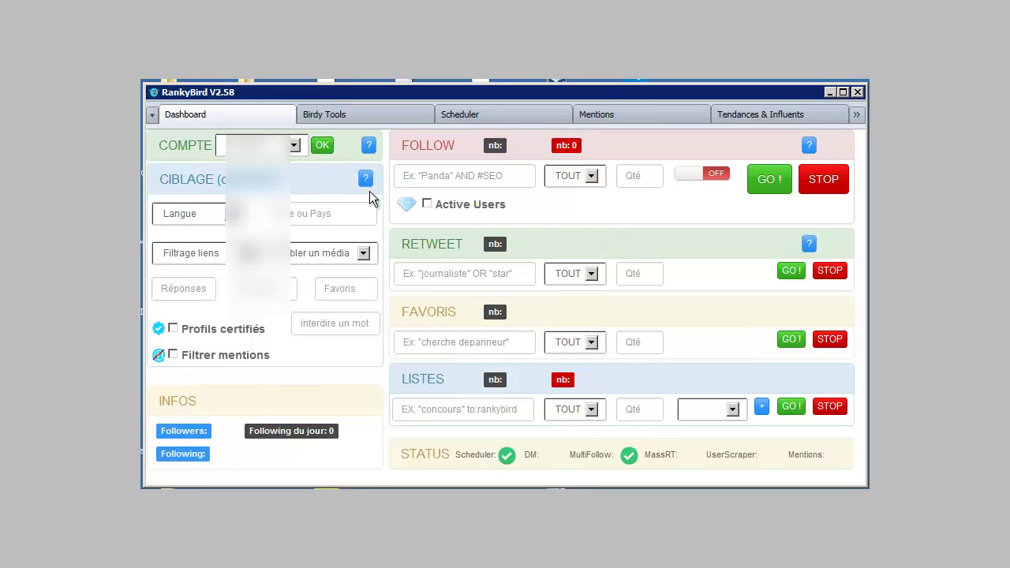
{"action": "left_click", "coordinate": [294, 147]}
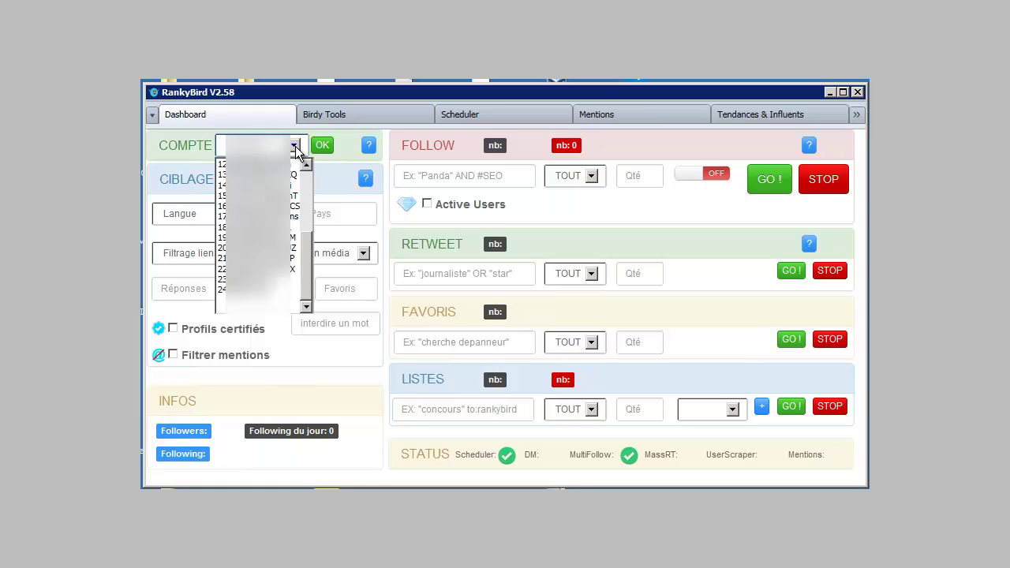
{"action": "scroll", "coordinate": [307, 183], "scroll_direction": "up", "scroll_amount": 4}
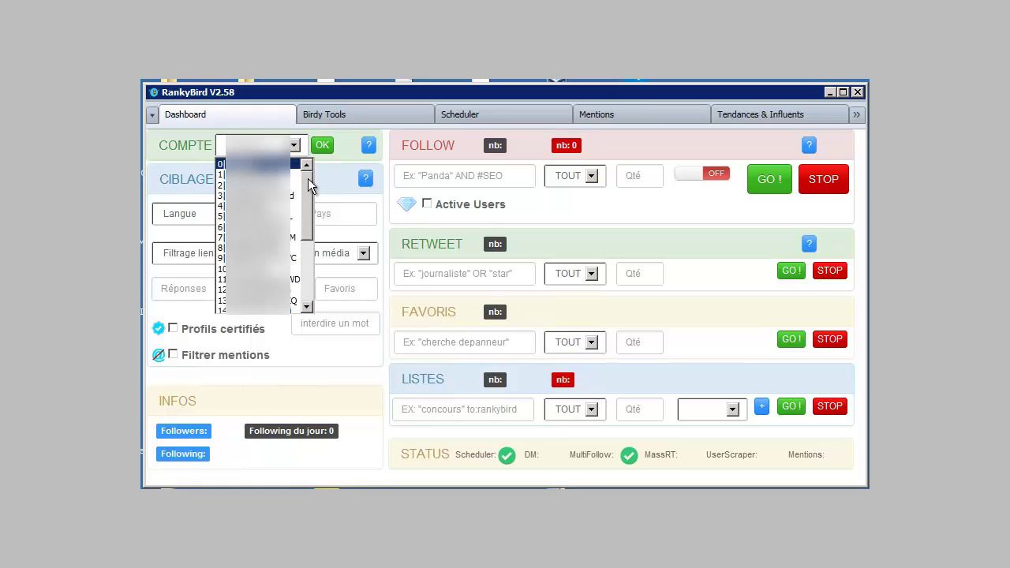
{"action": "left_click", "coordinate": [330, 164]}
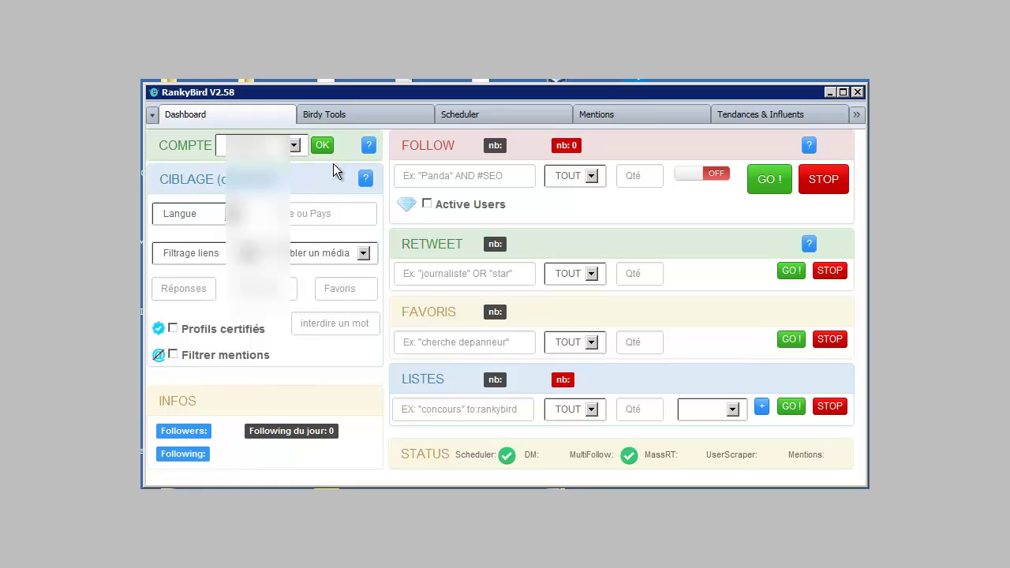
{"action": "left_click", "coordinate": [202, 214]}
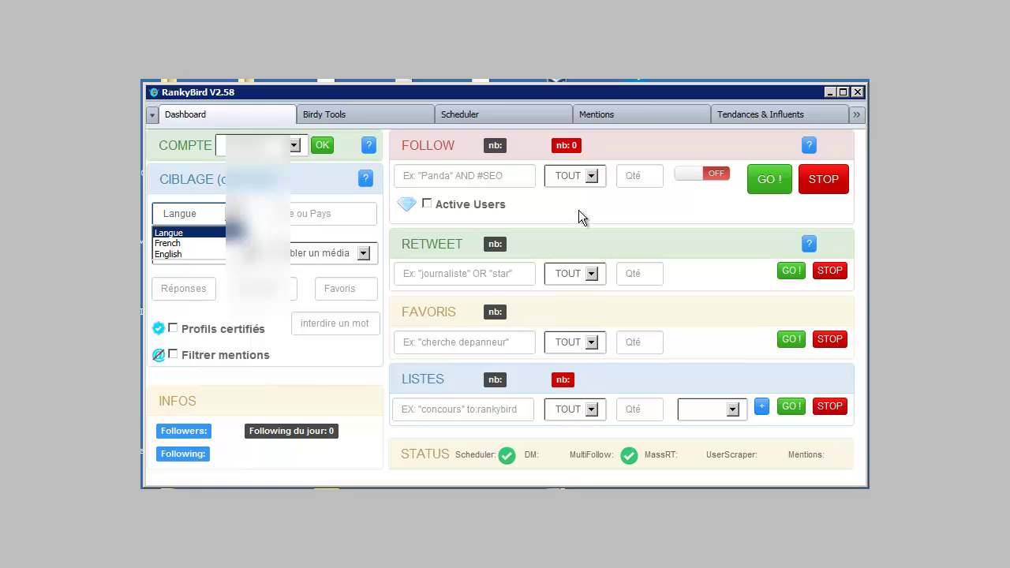
Set the Follow search to the keyword "marketing", the type PERSONNES and a quantity of 280.
{"action": "left_click", "coordinate": [423, 174]}
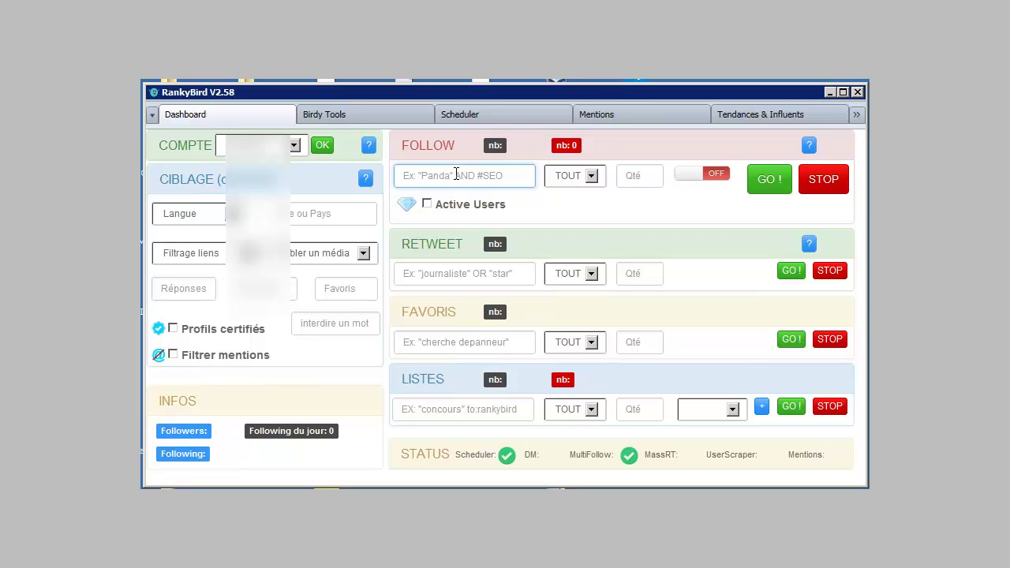
{"action": "type", "text": "marketing"}
{"action": "left_click", "coordinate": [592, 176]}
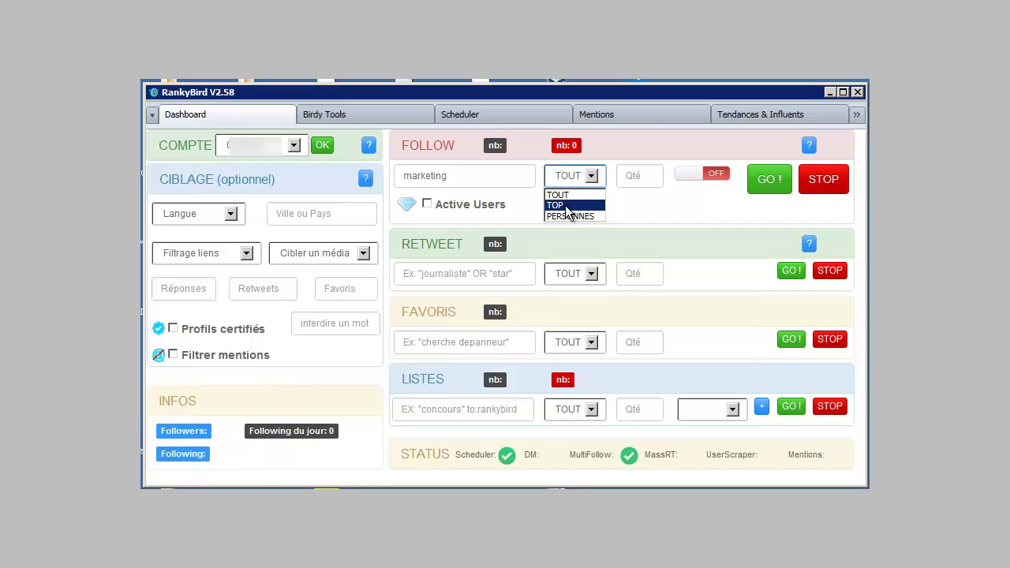
{"action": "left_click", "coordinate": [626, 218]}
{"action": "left_click", "coordinate": [640, 175]}
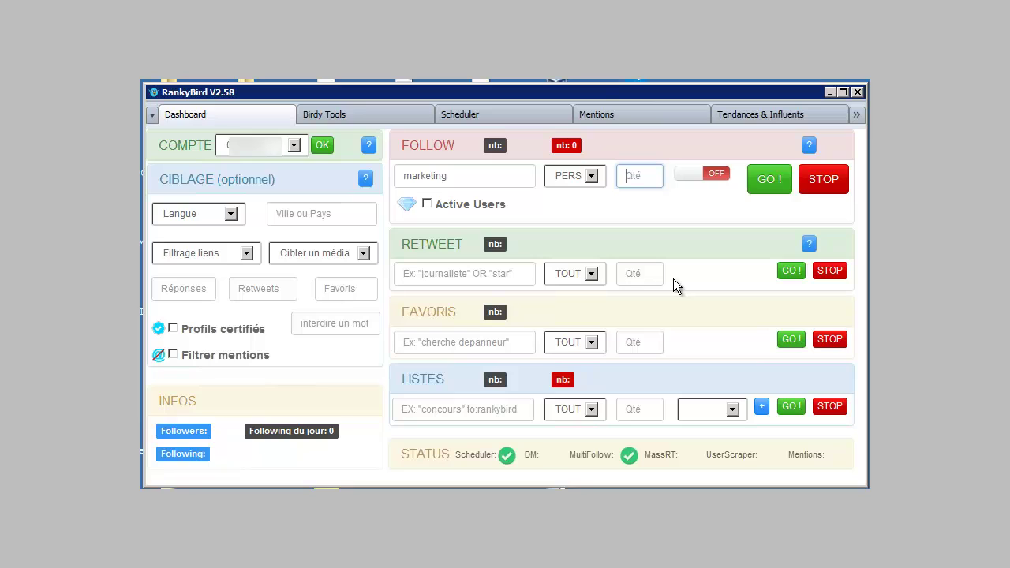
{"action": "type", "text": "280"}
Enable Active Users for the Follow search and set the targeting minimum to 5 retweets.
{"action": "left_click", "coordinate": [436, 203]}
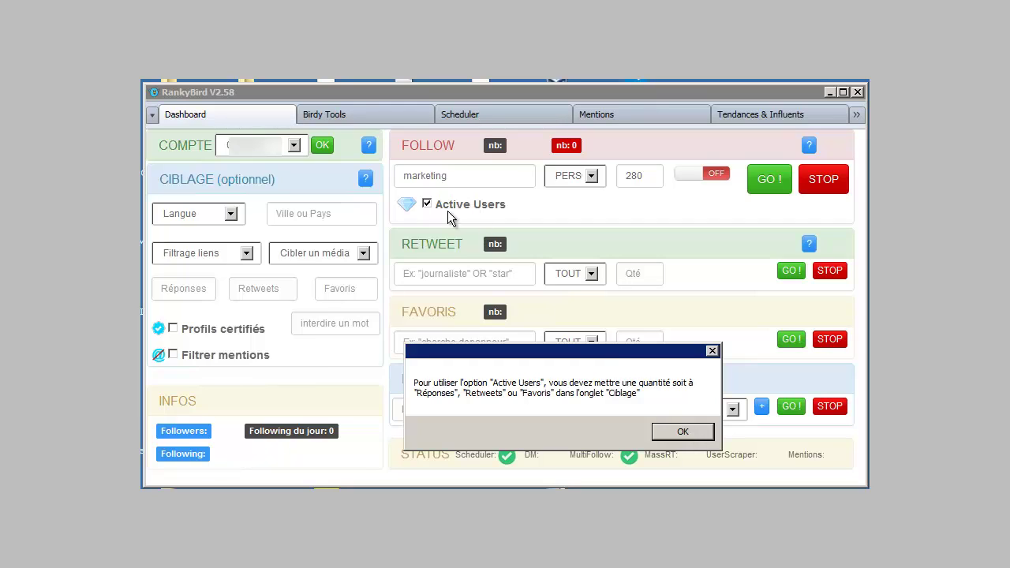
{"action": "left_click", "coordinate": [687, 432]}
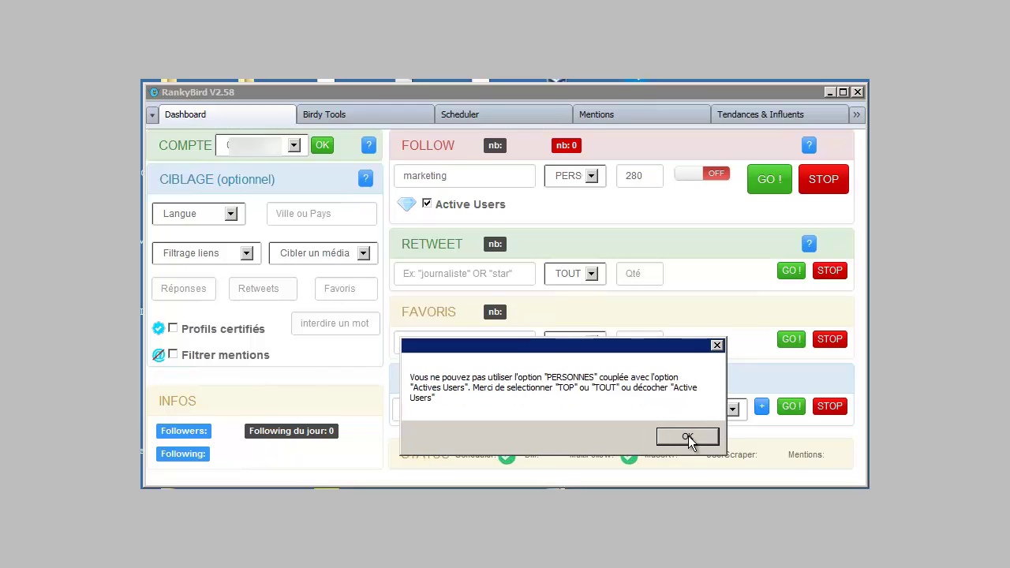
{"action": "left_click", "coordinate": [688, 432]}
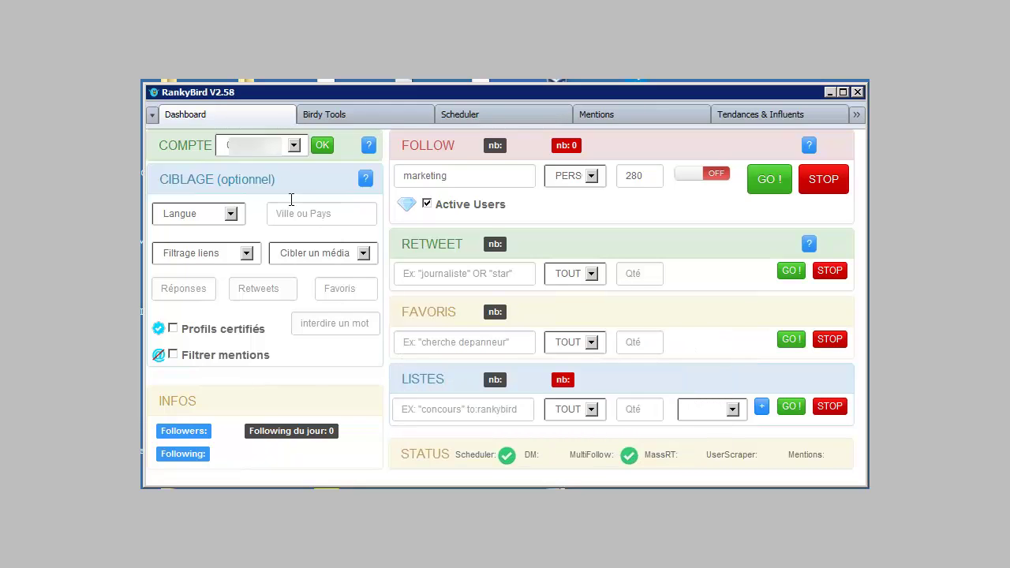
{"action": "left_click", "coordinate": [268, 289]}
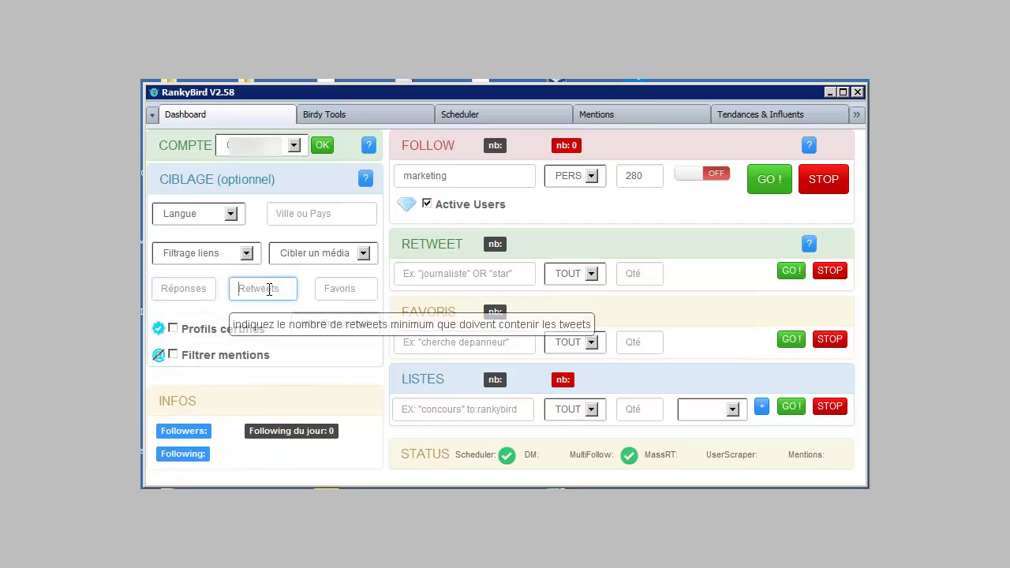
{"action": "type", "text": "5"}
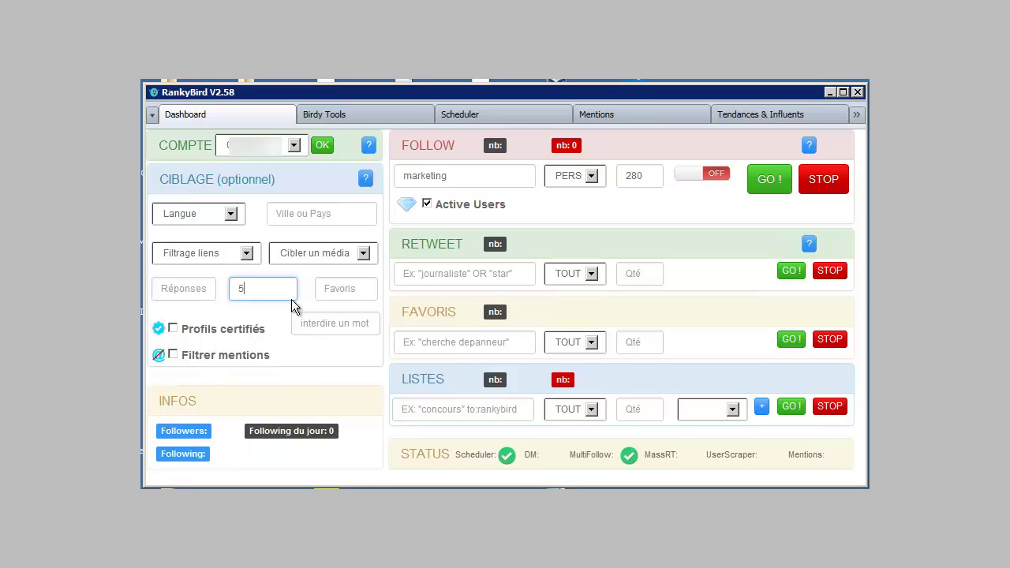
Run the Retweet search for "marketing" with a quantity of 15 and accept all the checked tweets for retweeting.
{"action": "left_click", "coordinate": [475, 281]}
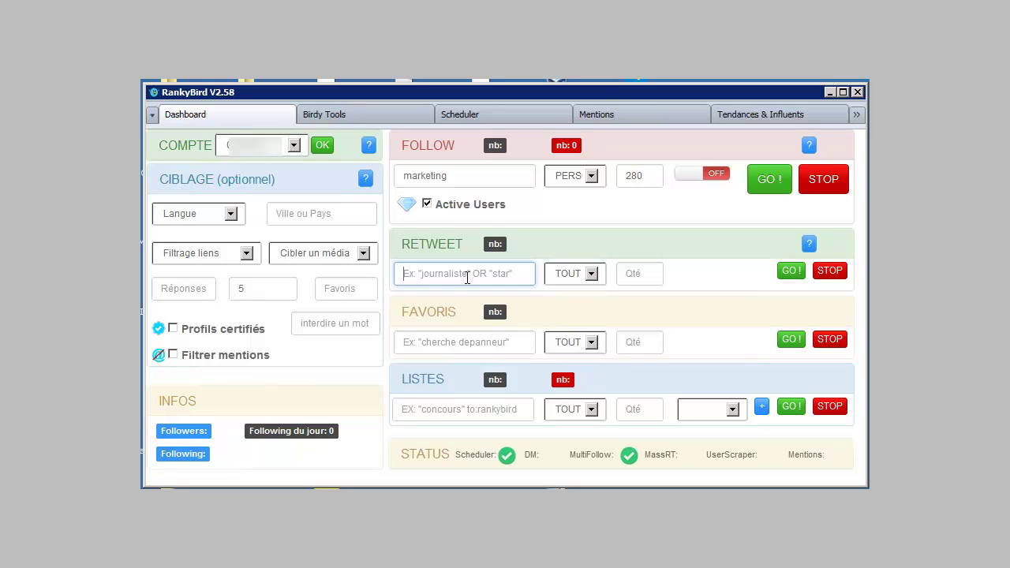
{"action": "type", "text": "marketing"}
{"action": "left_click", "coordinate": [634, 273]}
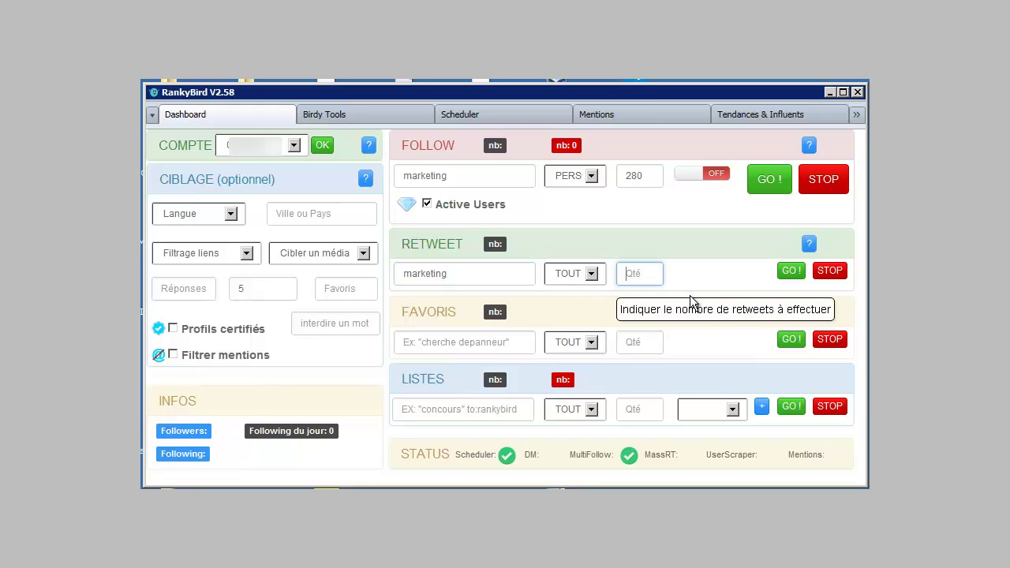
{"action": "type", "text": "15"}
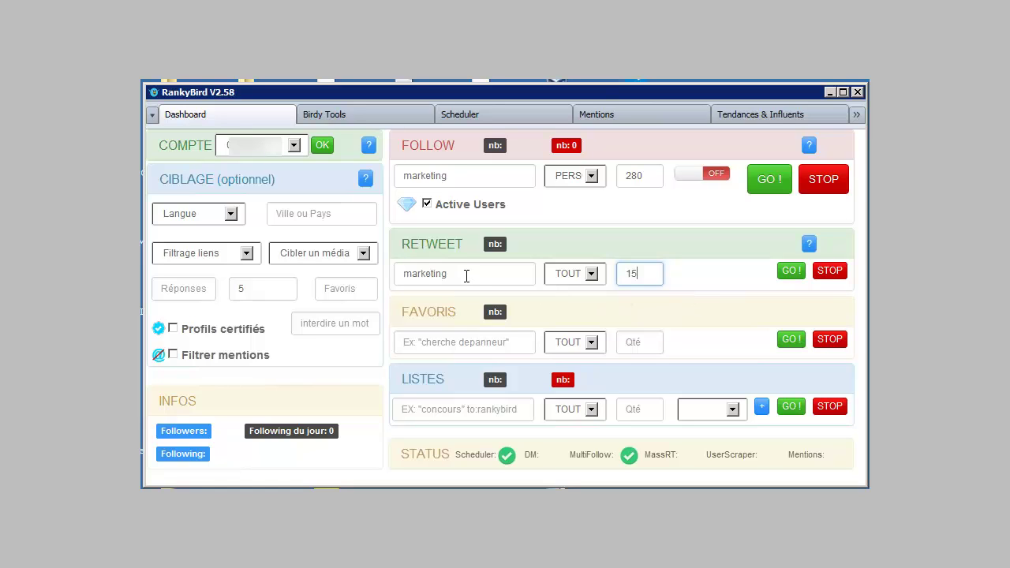
{"action": "left_click", "coordinate": [791, 270]}
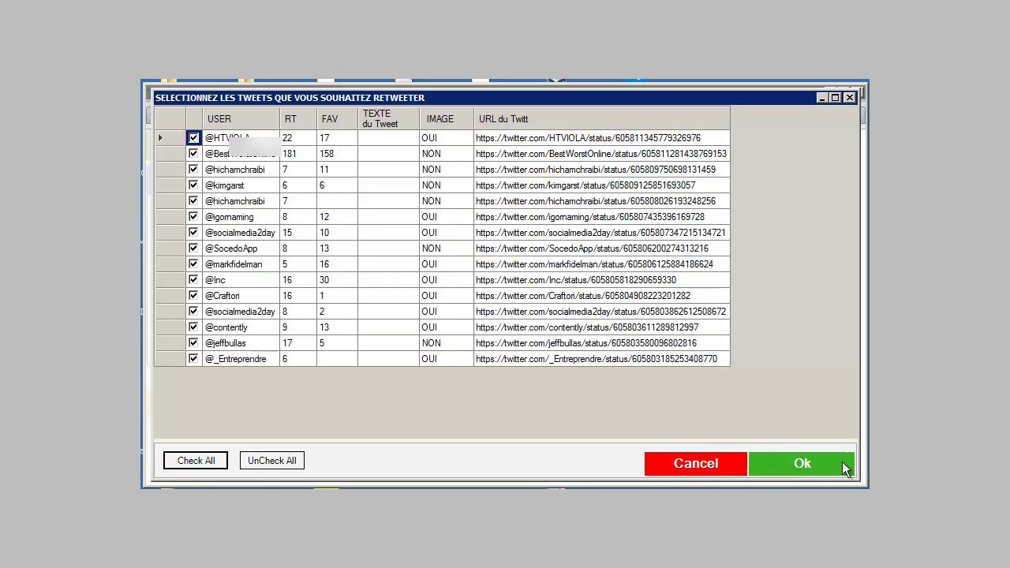
{"action": "left_click", "coordinate": [809, 472]}
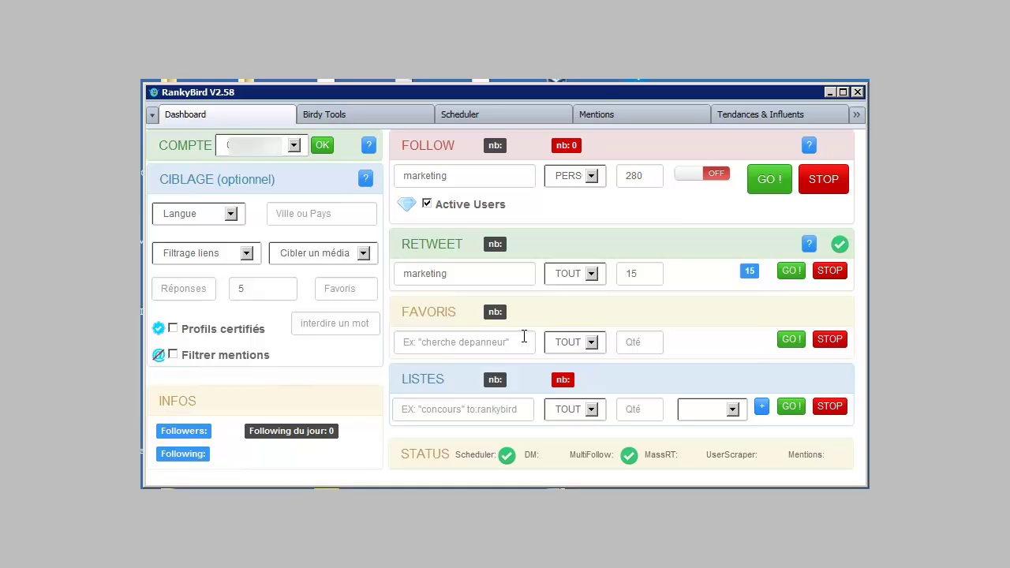
Copy the keyword "marketing" from Retweet into Favoris, keep the type TOUT and set the quantity to 15.
{"action": "left_click", "coordinate": [471, 176]}
{"action": "left_click", "coordinate": [476, 275]}
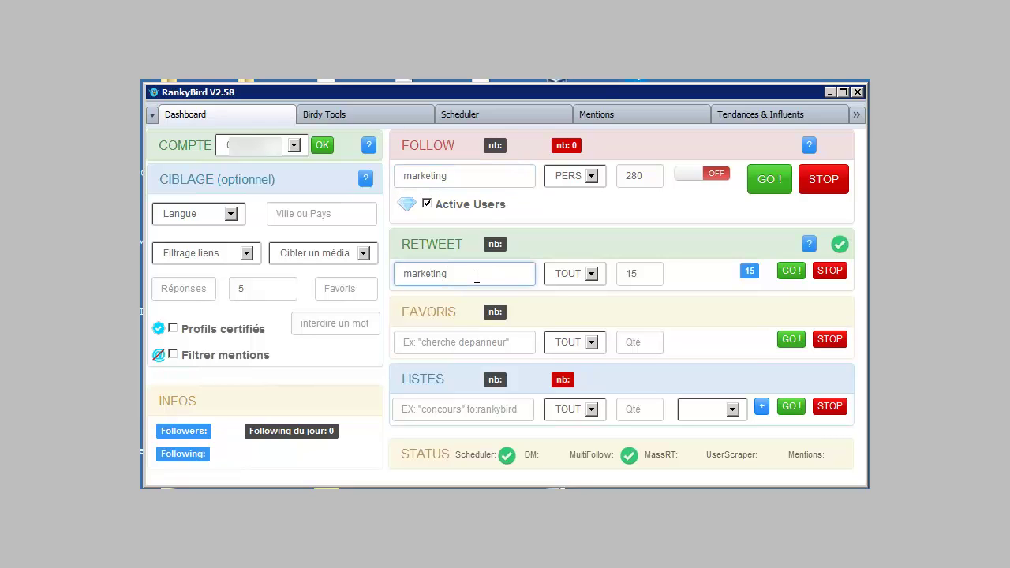
{"action": "left_click", "coordinate": [452, 343]}
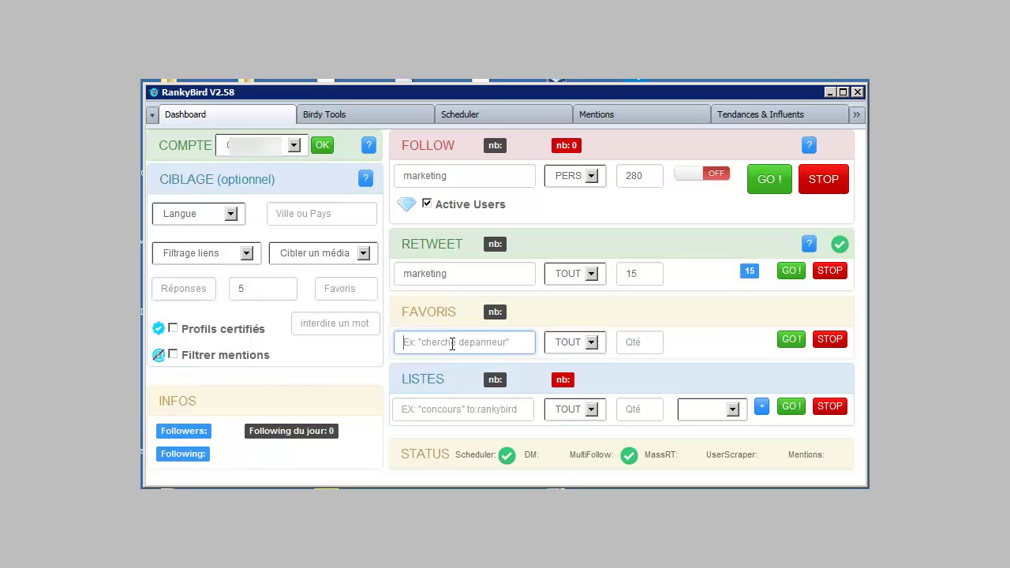
{"action": "double_click", "coordinate": [456, 273]}
{"action": "key", "text": "ctrl+c"}
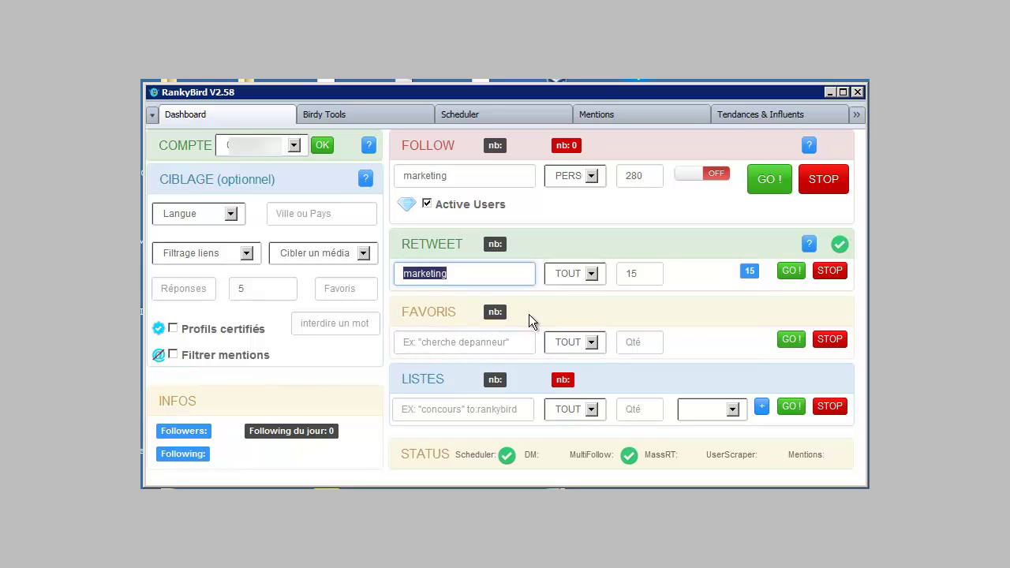
{"action": "left_click", "coordinate": [445, 343]}
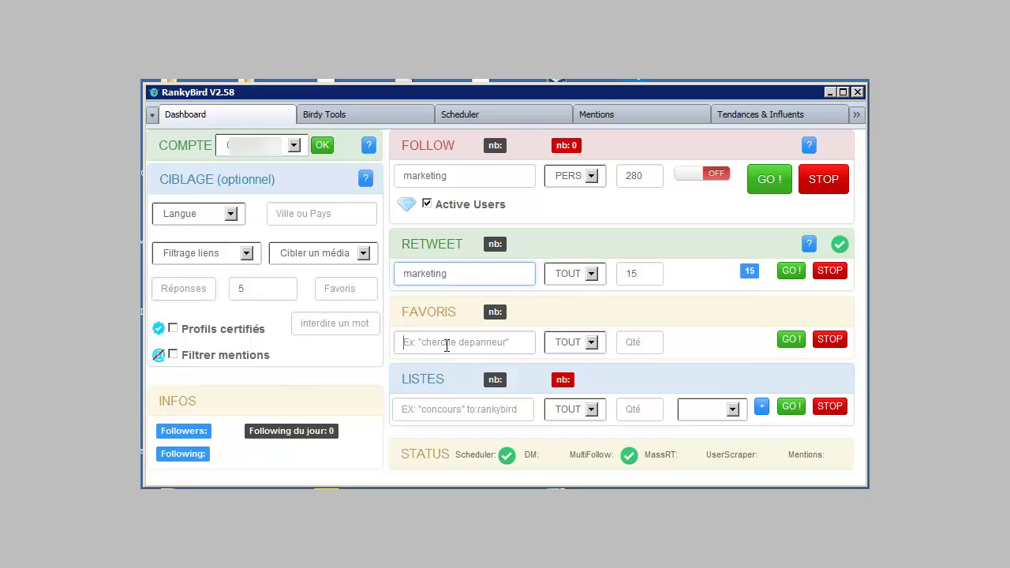
{"action": "key", "text": "ctrl+v"}
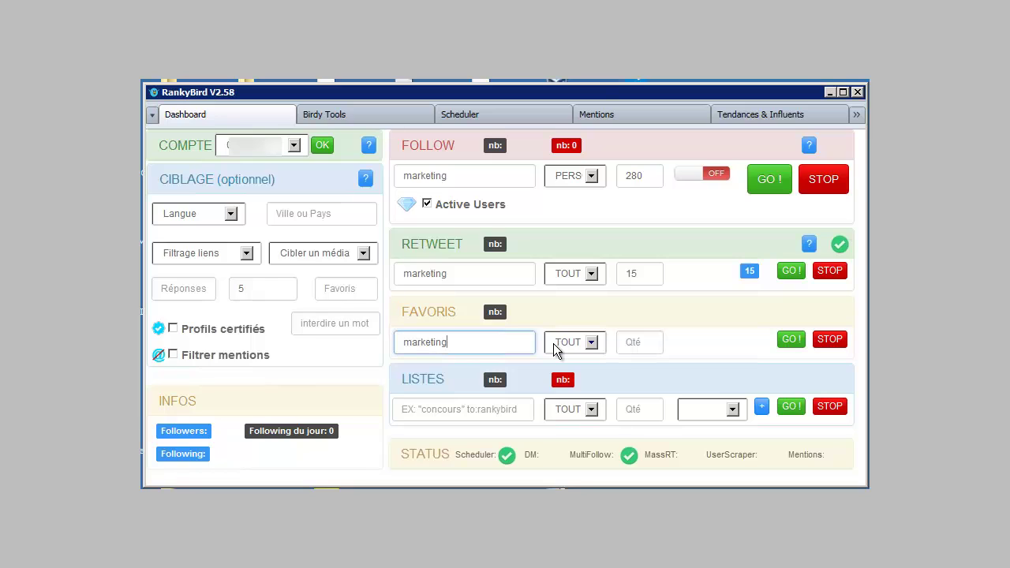
{"action": "left_click", "coordinate": [589, 344]}
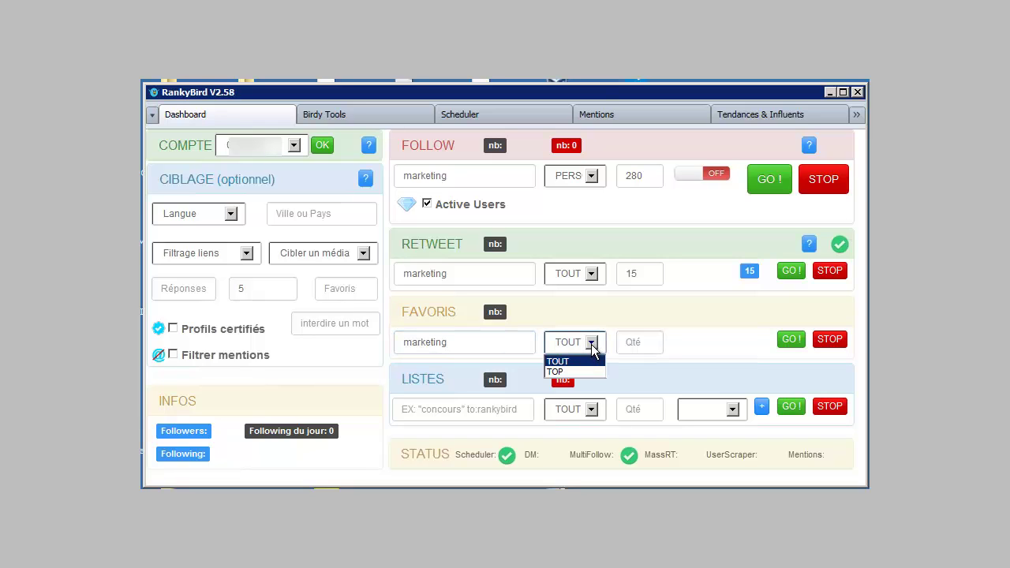
{"action": "left_click", "coordinate": [635, 344]}
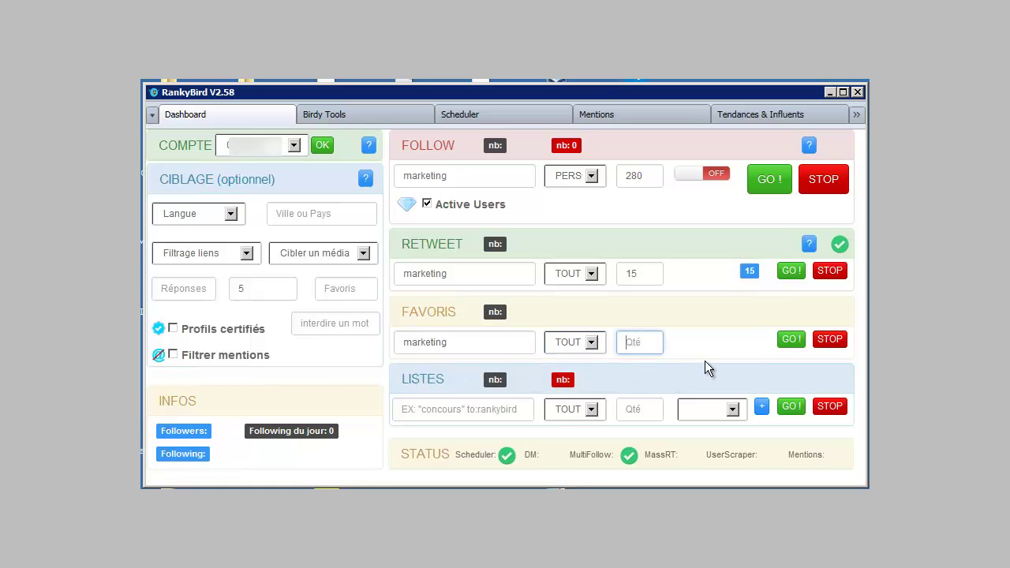
{"action": "type", "text": "15"}
Copy the keyword "marketing" from Favoris into Listes and set its quantity to 50.
{"action": "left_click", "coordinate": [463, 405]}
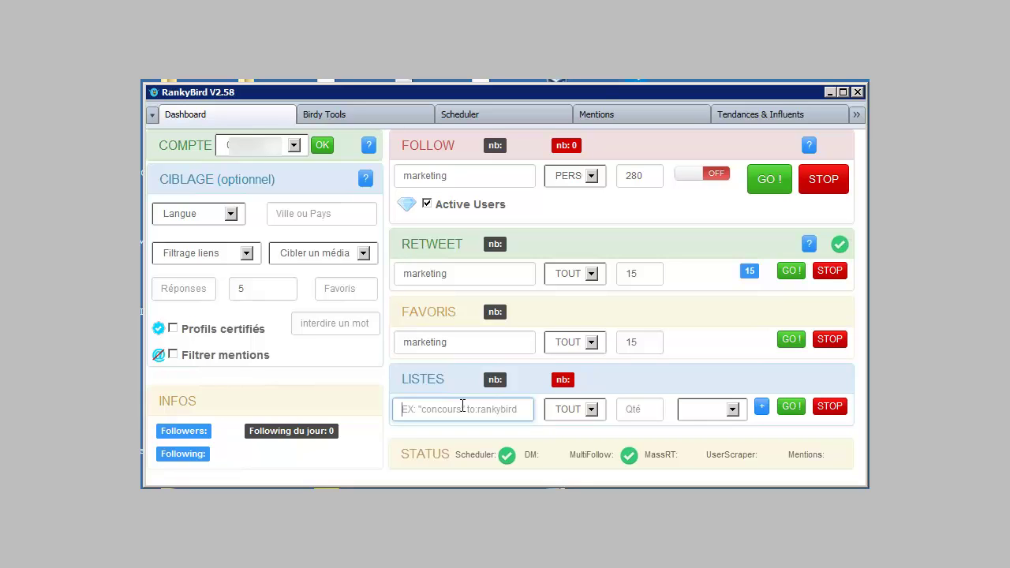
{"action": "double_click", "coordinate": [458, 342]}
{"action": "key", "text": "ctrl+c"}
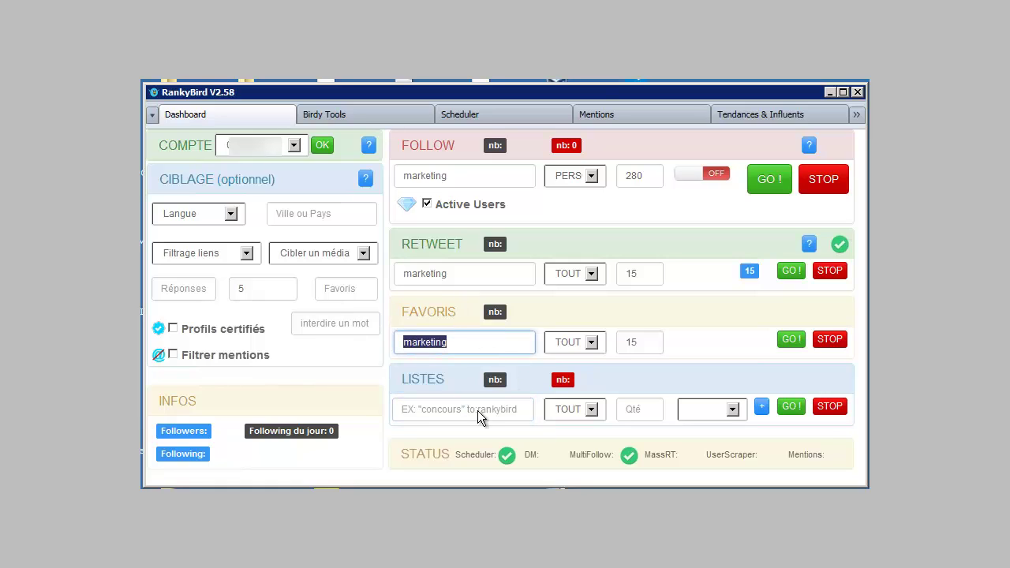
{"action": "left_click", "coordinate": [458, 408]}
{"action": "key", "text": "ctrl+v"}
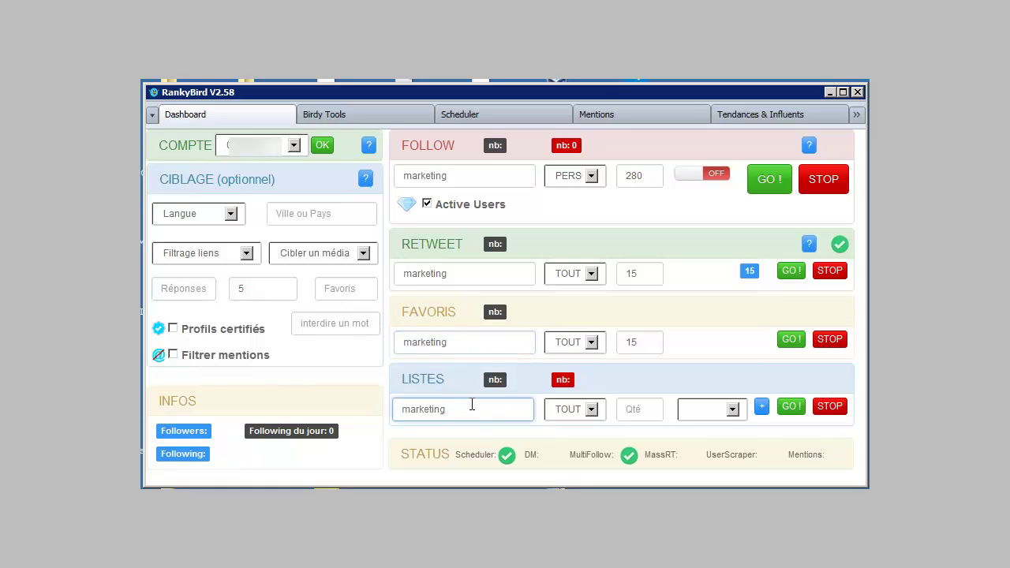
{"action": "left_click", "coordinate": [647, 411]}
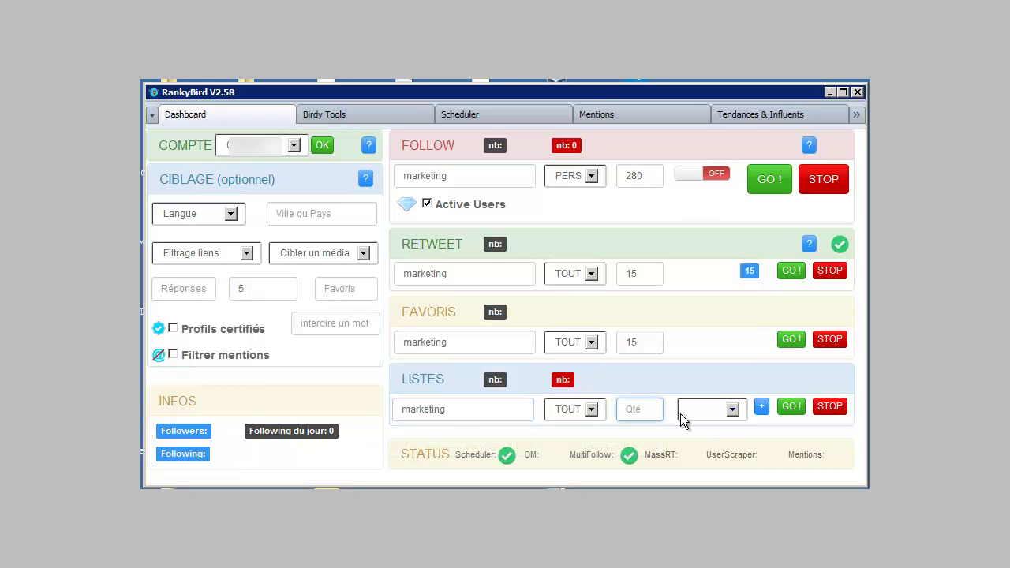
{"action": "type", "text": "50"}
{"action": "left_click", "coordinate": [732, 410]}
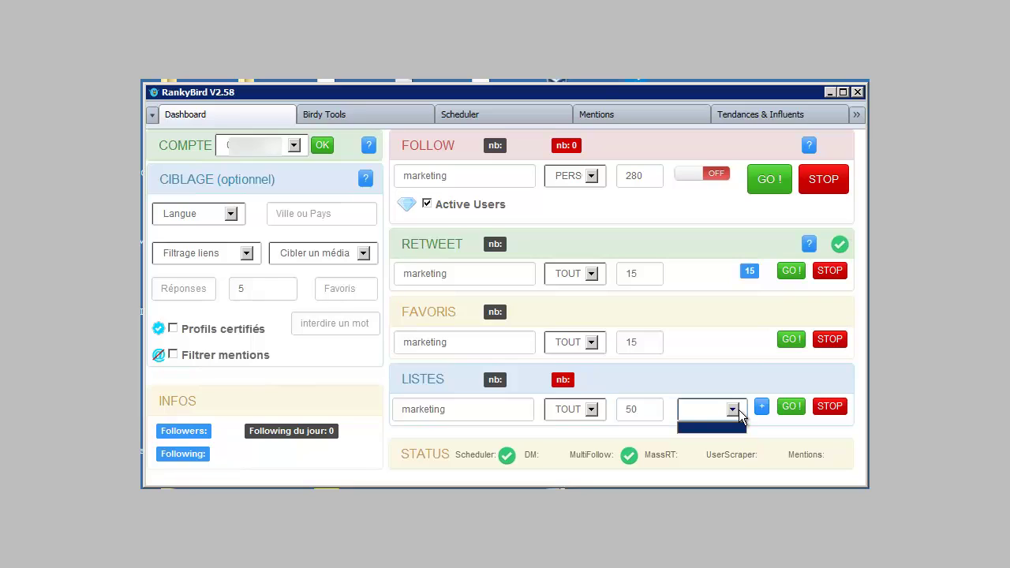
{"action": "left_click", "coordinate": [761, 408]}
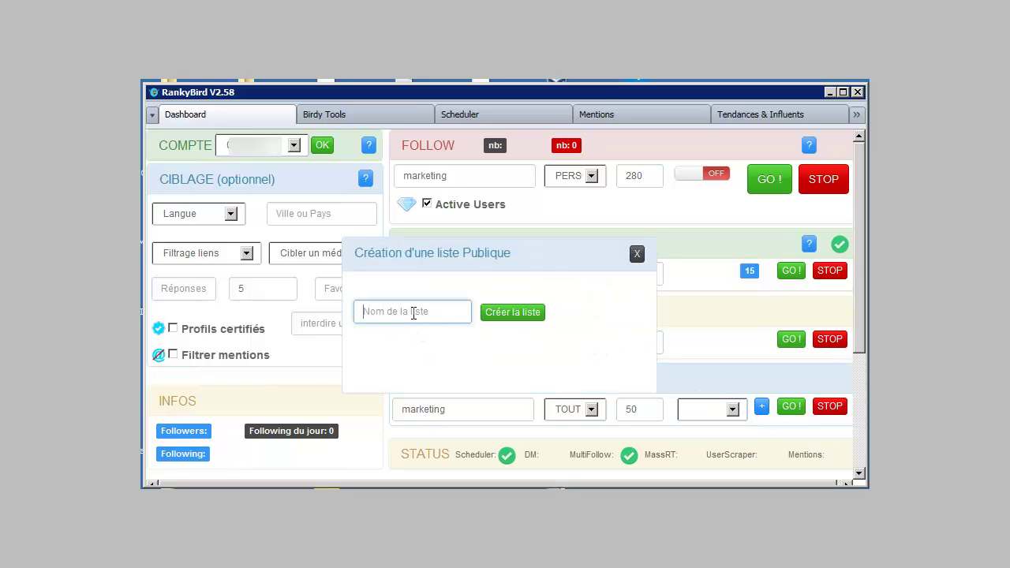
{"action": "key", "text": "ctrl+v"}
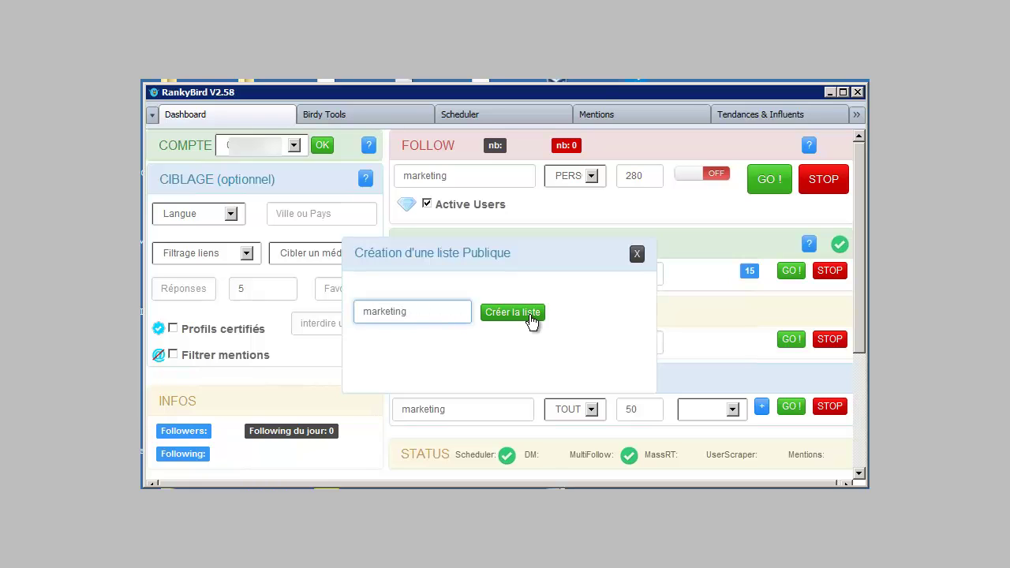
{"action": "left_click", "coordinate": [637, 256]}
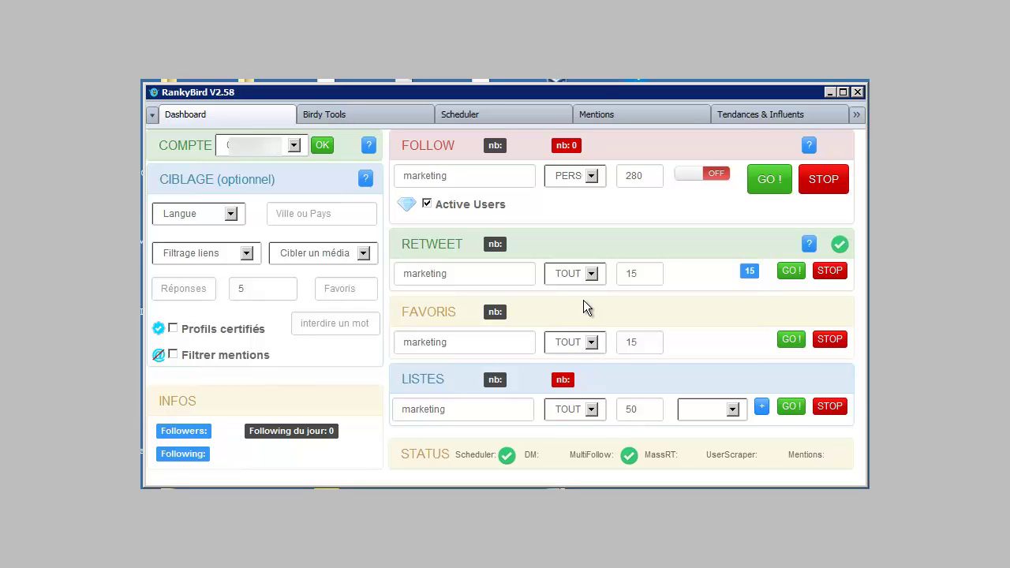
Open Birdy Tools and place the cursor in the DM Poster message.
{"action": "left_click", "coordinate": [307, 214]}
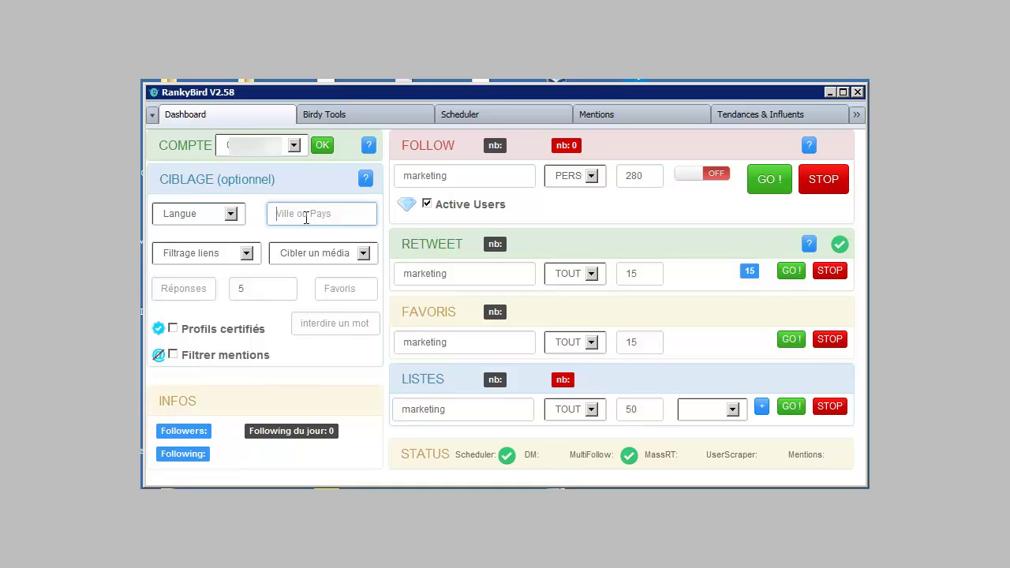
{"action": "left_click", "coordinate": [335, 116]}
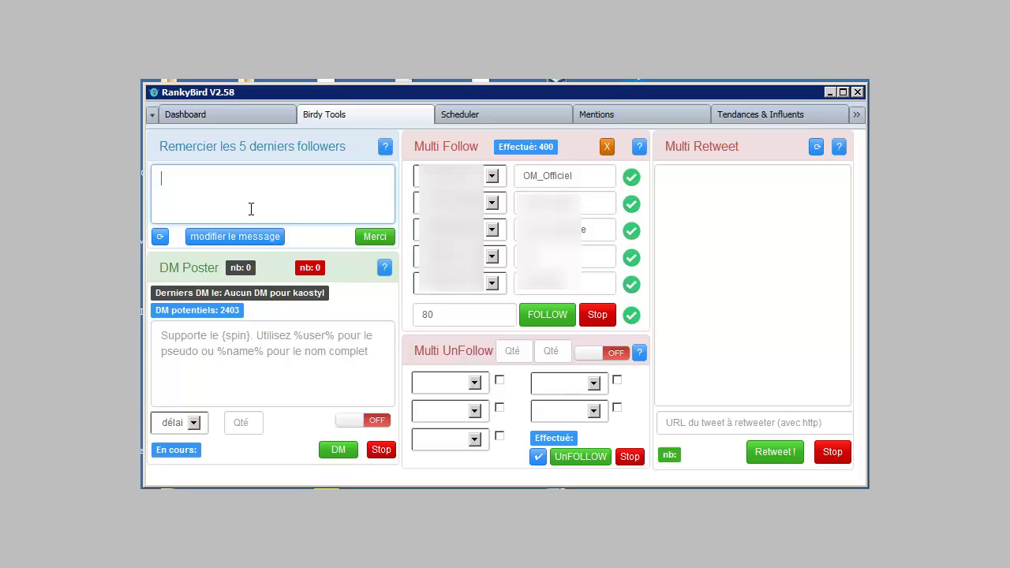
{"action": "left_click", "coordinate": [178, 338]}
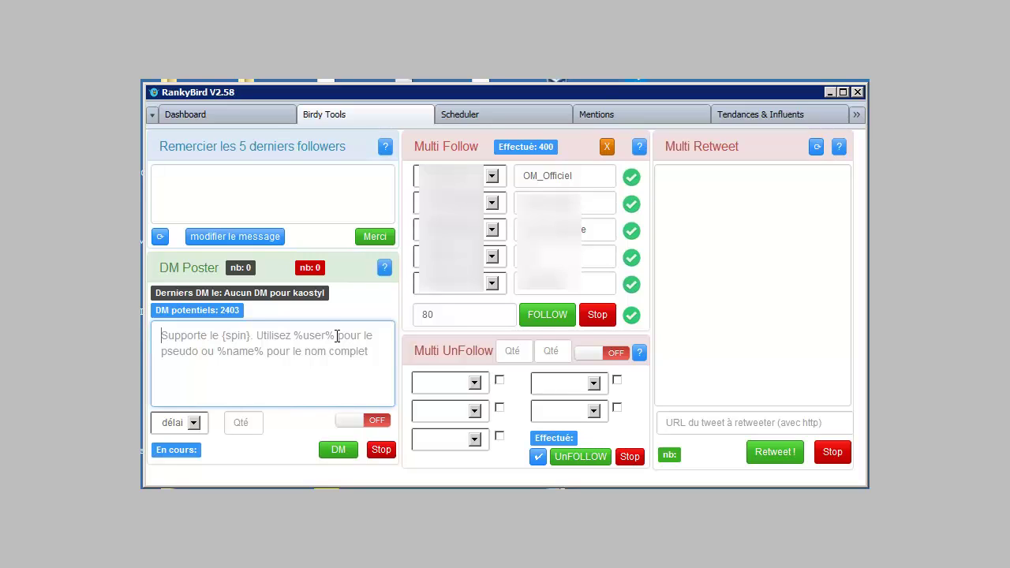
Examine the DM Poster delay options, then the first Multi Follow source user and the number of follows per account.
{"action": "left_click", "coordinate": [193, 424]}
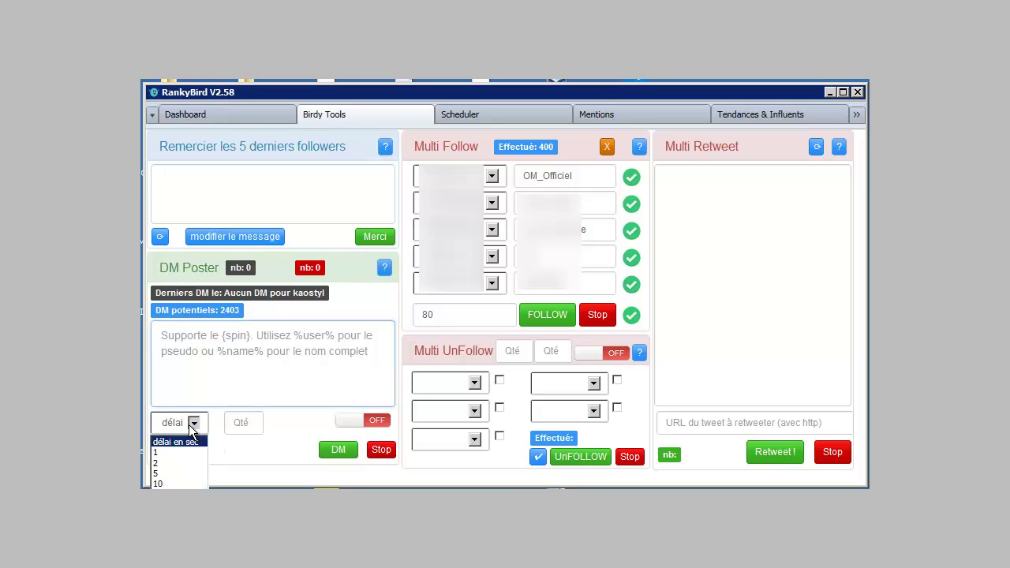
{"action": "left_click", "coordinate": [271, 427]}
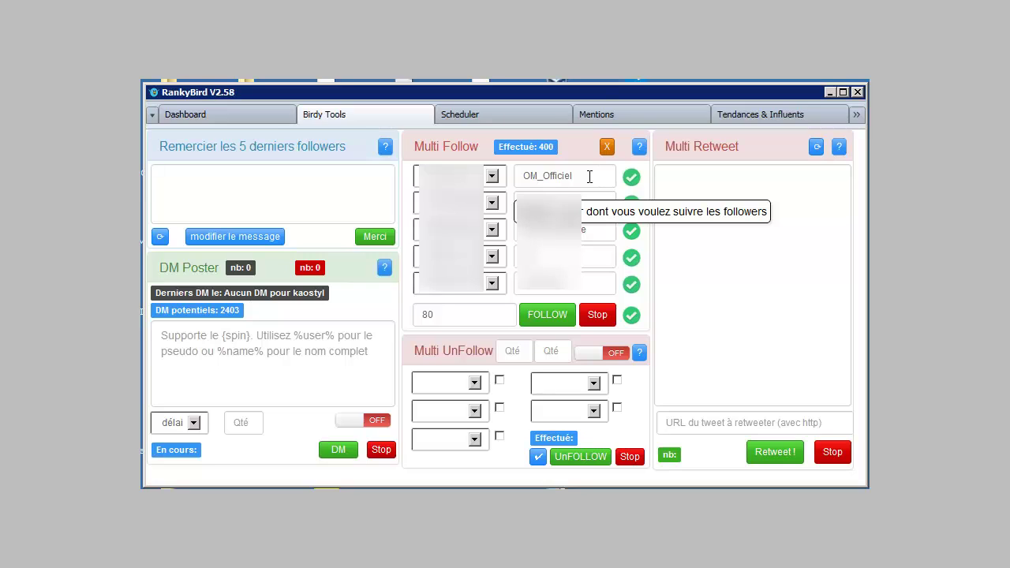
{"action": "left_click_drag", "start_coordinate": [590, 176], "coordinate": [508, 174]}
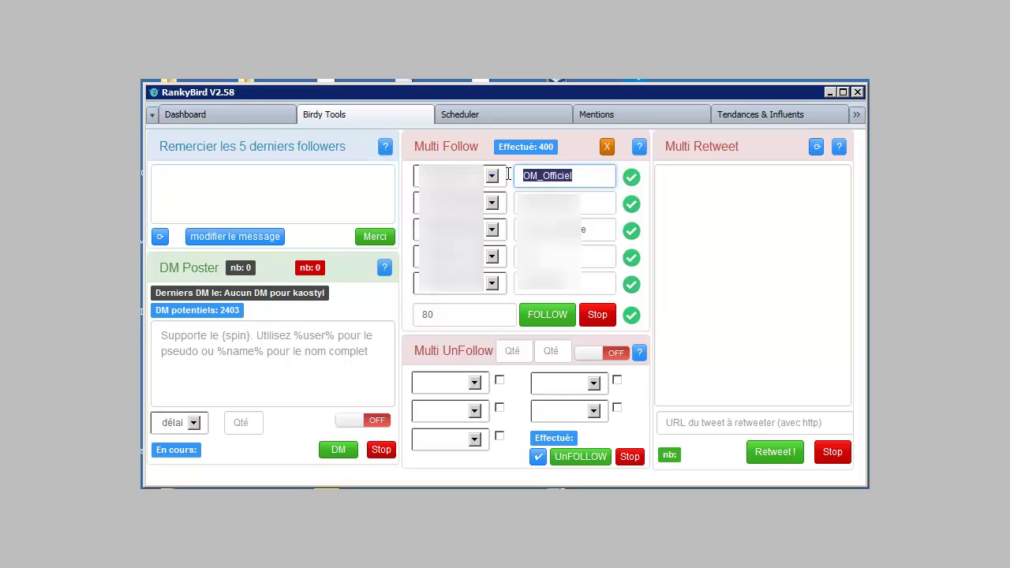
{"action": "double_click", "coordinate": [495, 315]}
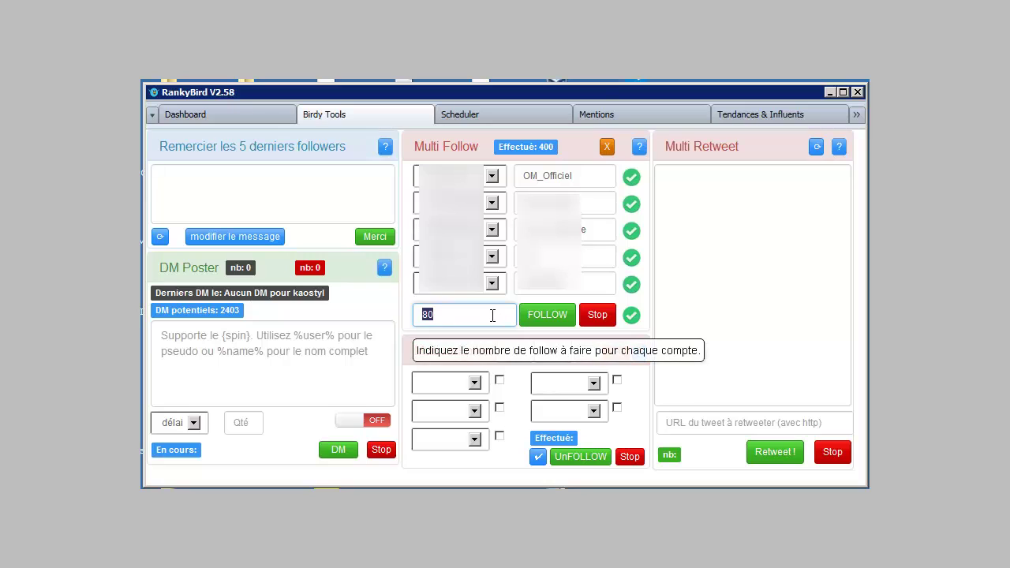
{"action": "left_click", "coordinate": [492, 315]}
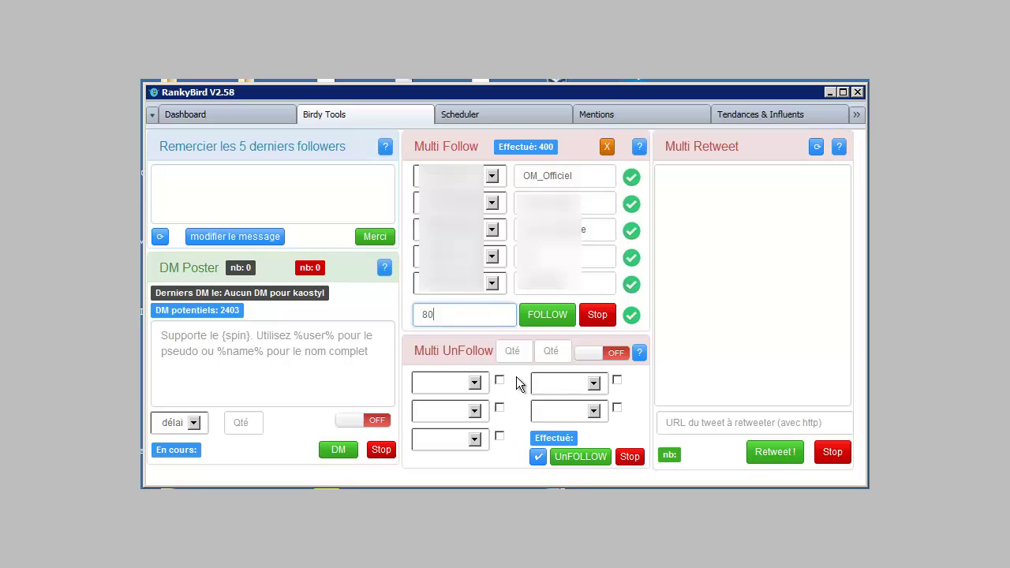
Set the Multi UnFollow quantity per account to 500 and place the cursor in the second quantity field.
{"action": "left_click", "coordinate": [513, 351]}
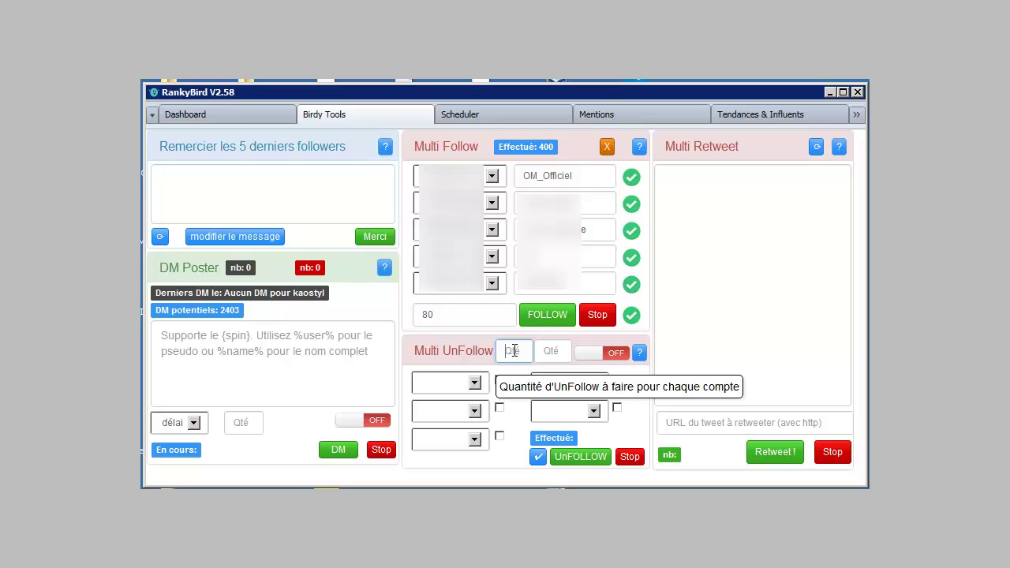
{"action": "type", "text": "500"}
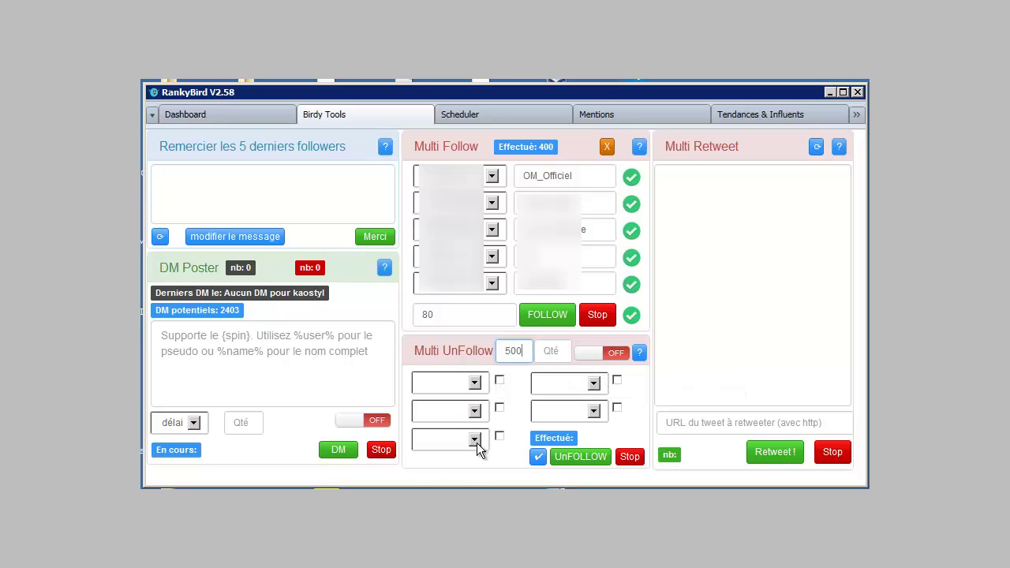
{"action": "left_click", "coordinate": [554, 355]}
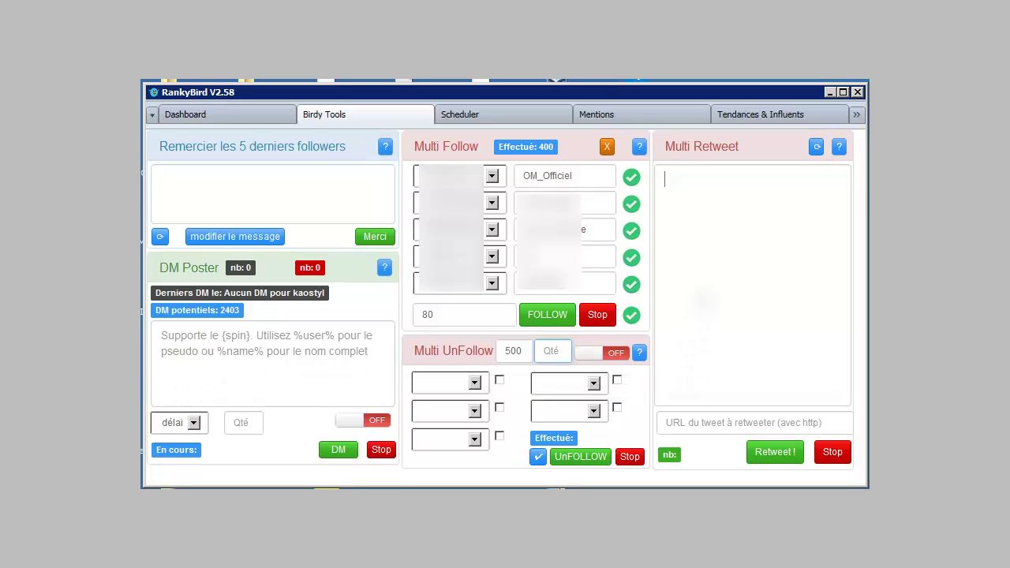
Load the list in Multi Retweet and place the cursor in the field for the URL of the tweet to retweet.
{"action": "left_click", "coordinate": [703, 301]}
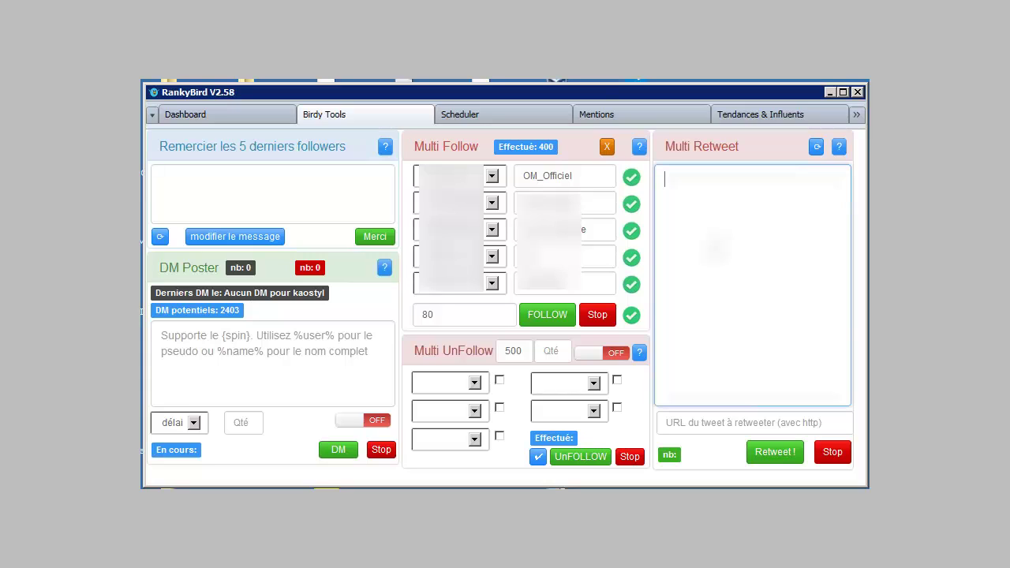
{"action": "left_click", "coordinate": [816, 149]}
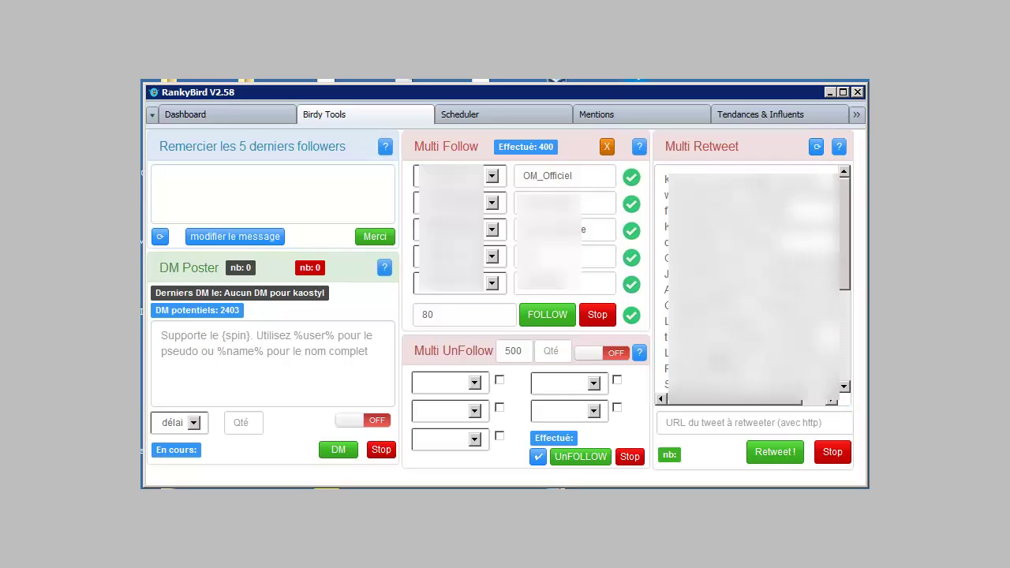
{"action": "left_click", "coordinate": [717, 423]}
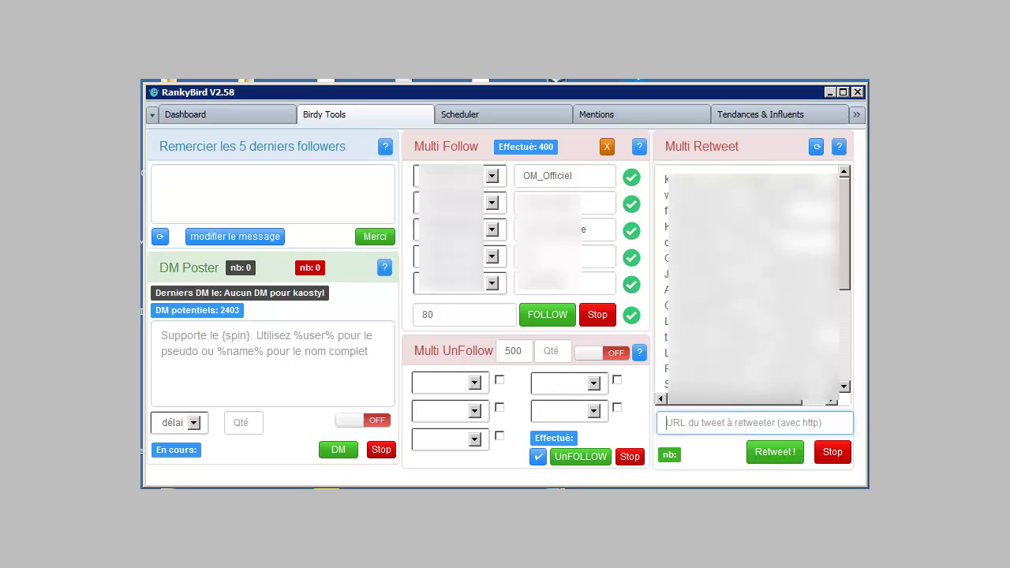
Examine the Mass Scheduler's tweet texts and minute interval, then the first keyword field of Mentions.
{"action": "left_click", "coordinate": [479, 117]}
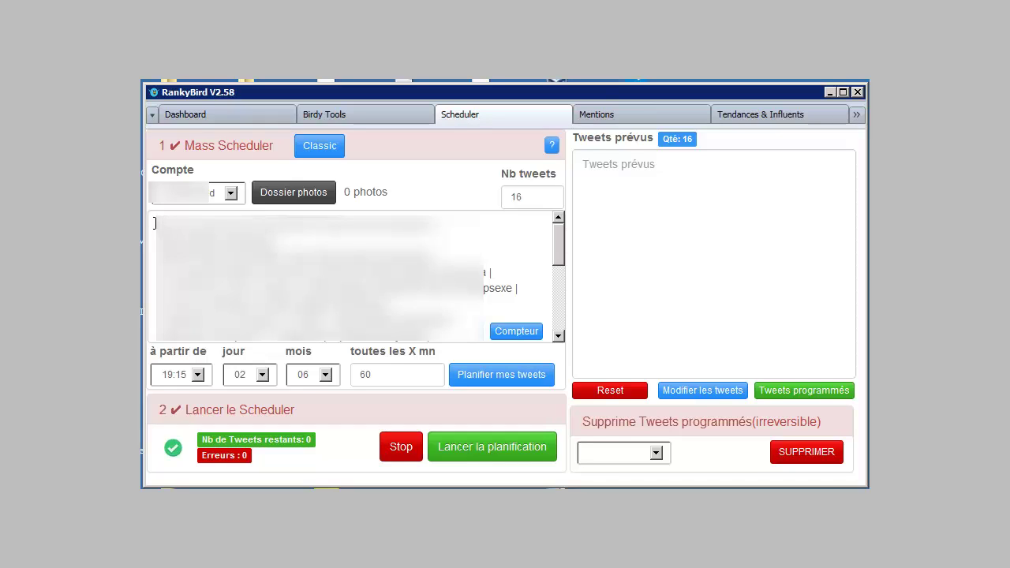
{"action": "left_click_drag", "start_coordinate": [155, 223], "coordinate": [300, 256]}
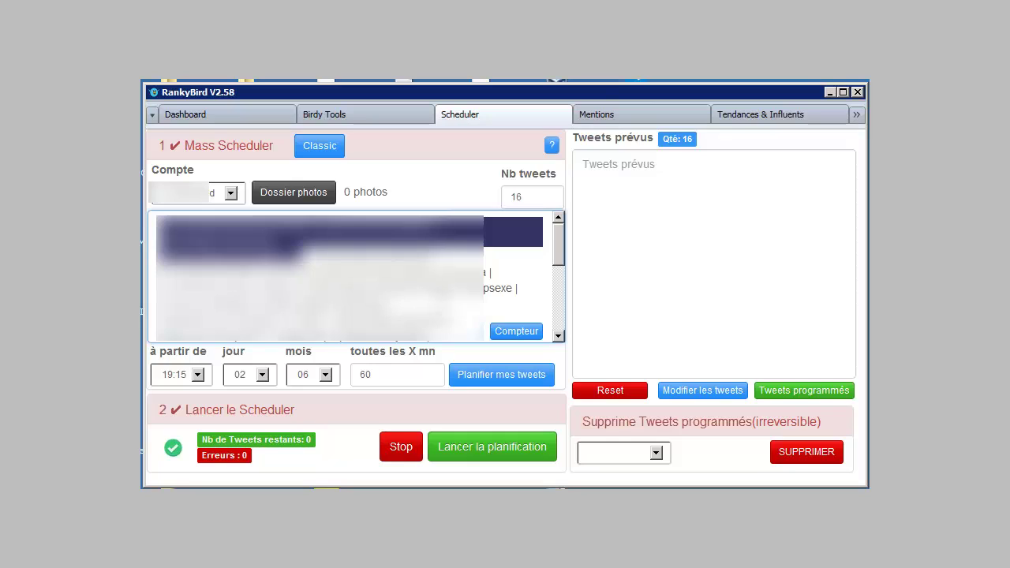
{"action": "left_click", "coordinate": [316, 259]}
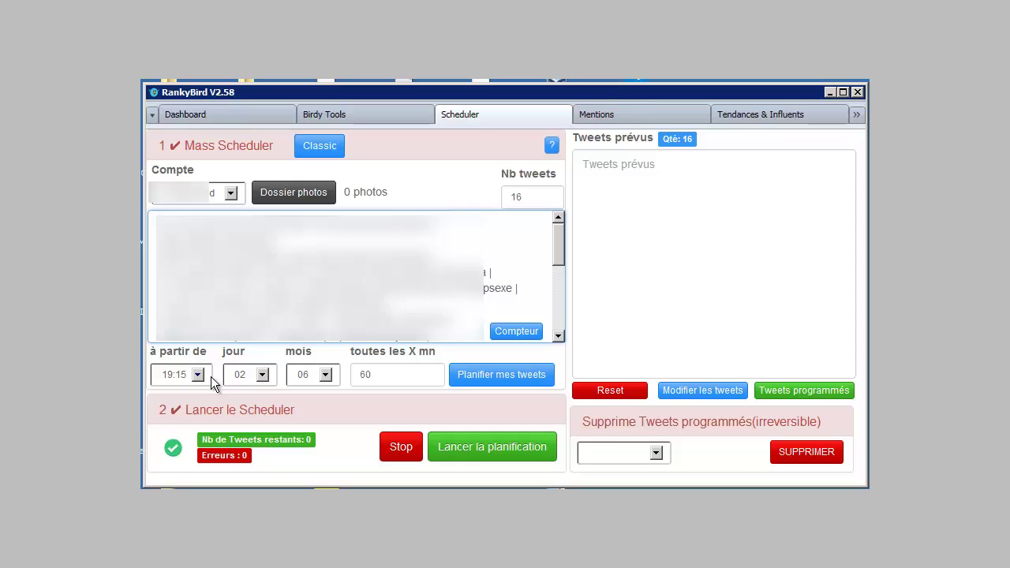
{"action": "double_click", "coordinate": [388, 376]}
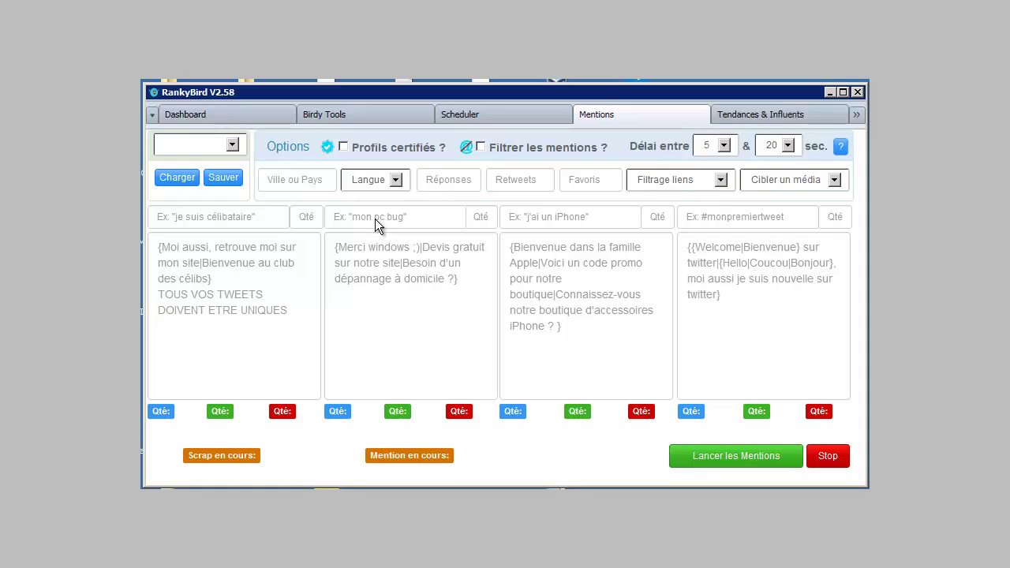
{"action": "left_click", "coordinate": [261, 219]}
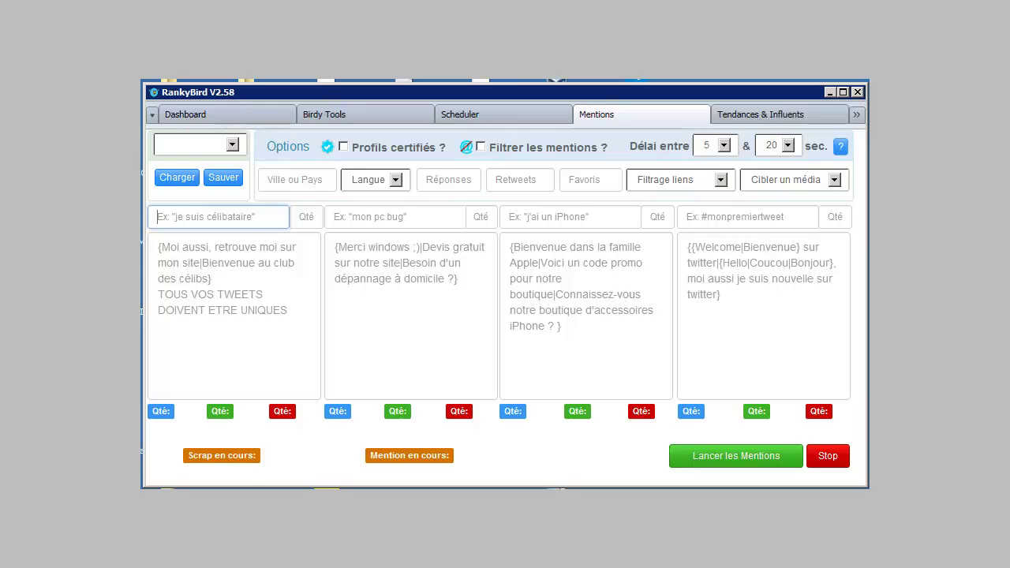
Retrieve the current Twitter trends for france in Les tendances under Tendances & Influents.
{"action": "left_click", "coordinate": [742, 119]}
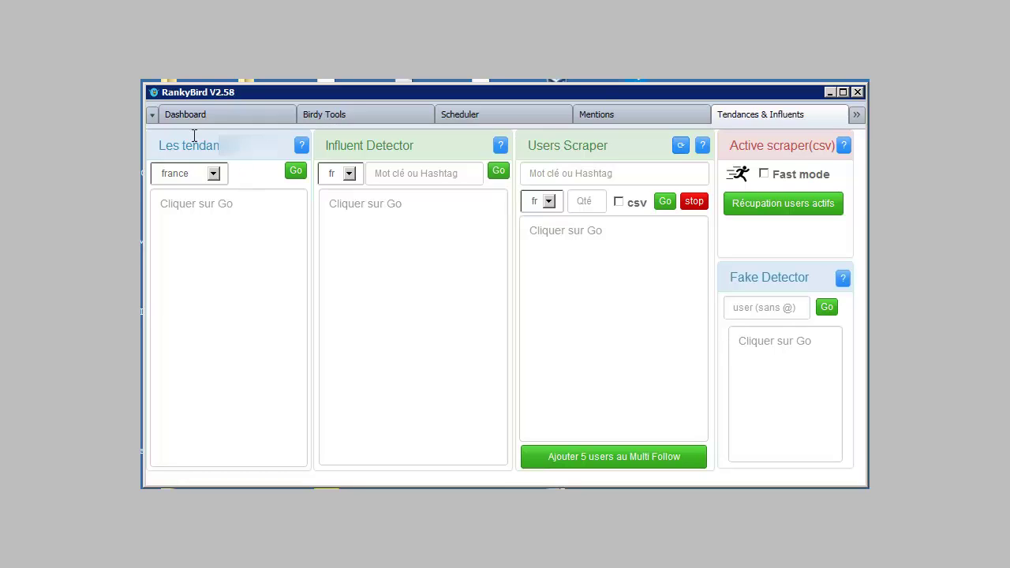
{"action": "left_click", "coordinate": [211, 112]}
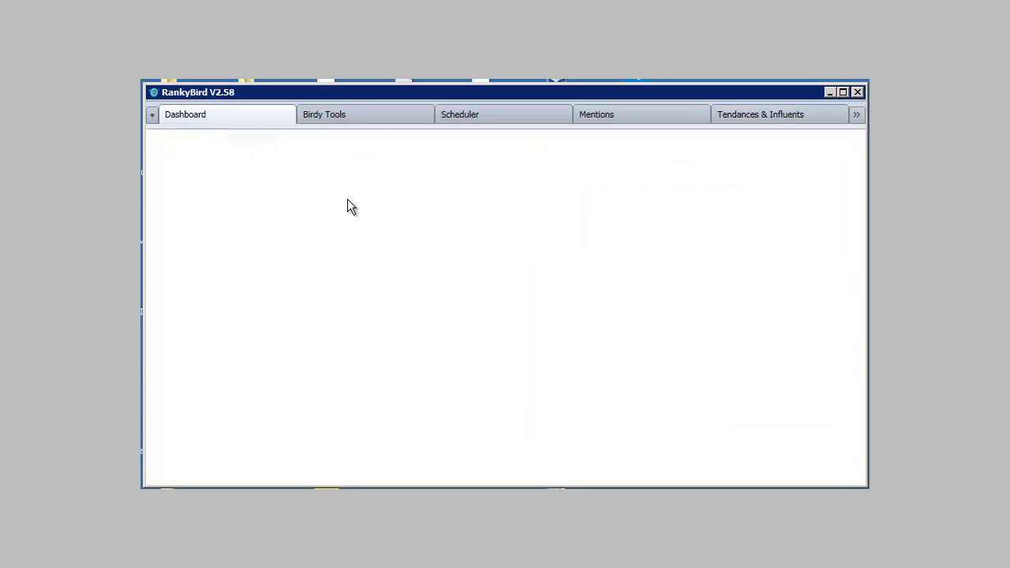
{"action": "left_click", "coordinate": [687, 437]}
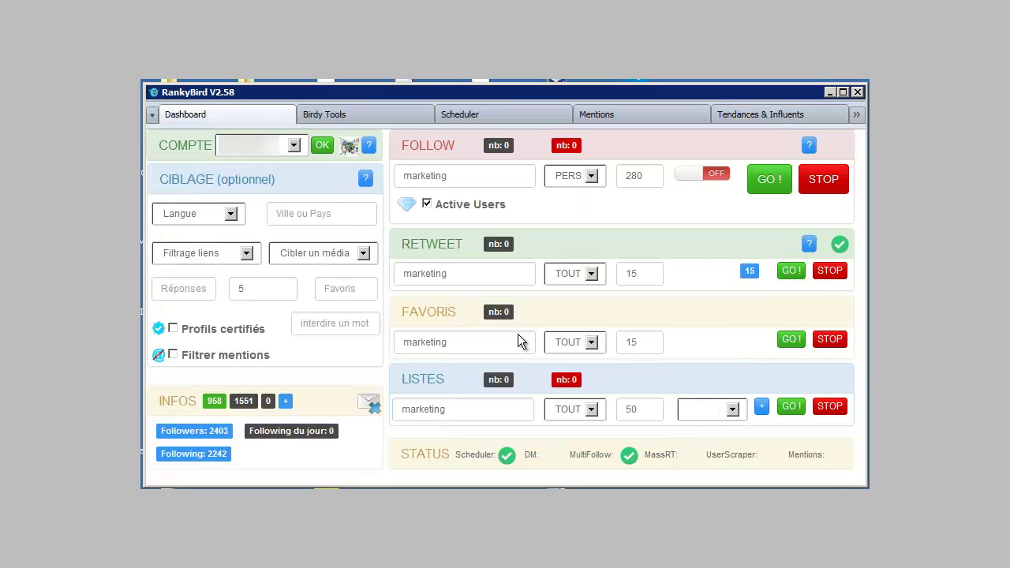
{"action": "left_click", "coordinate": [756, 115]}
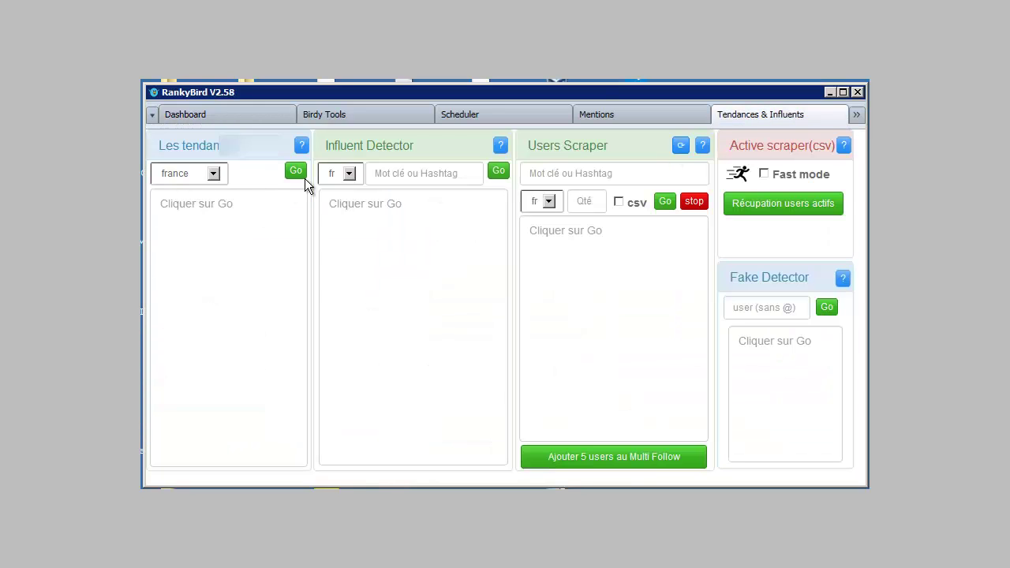
{"action": "left_click", "coordinate": [297, 173]}
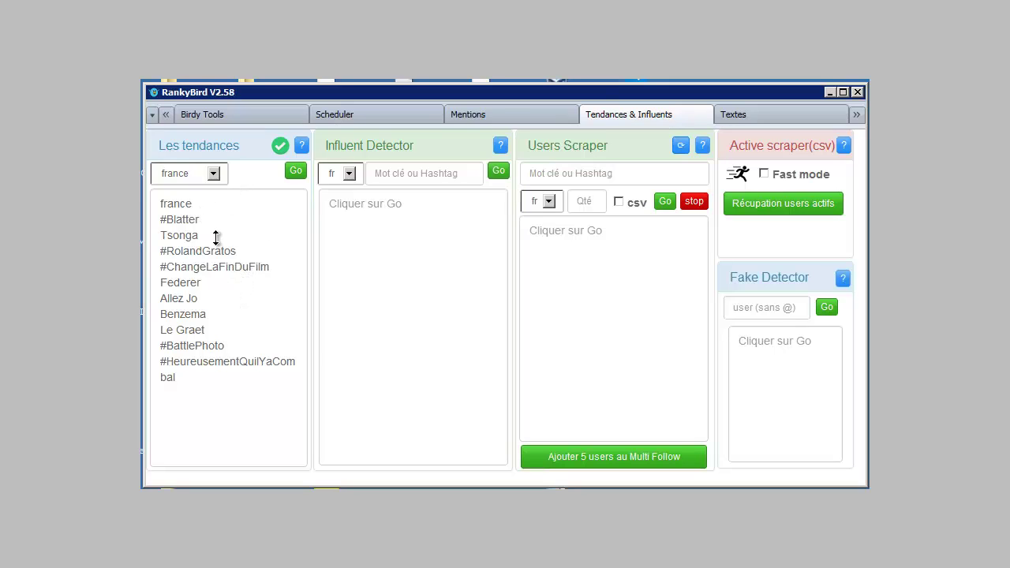
{"action": "left_click", "coordinate": [199, 296]}
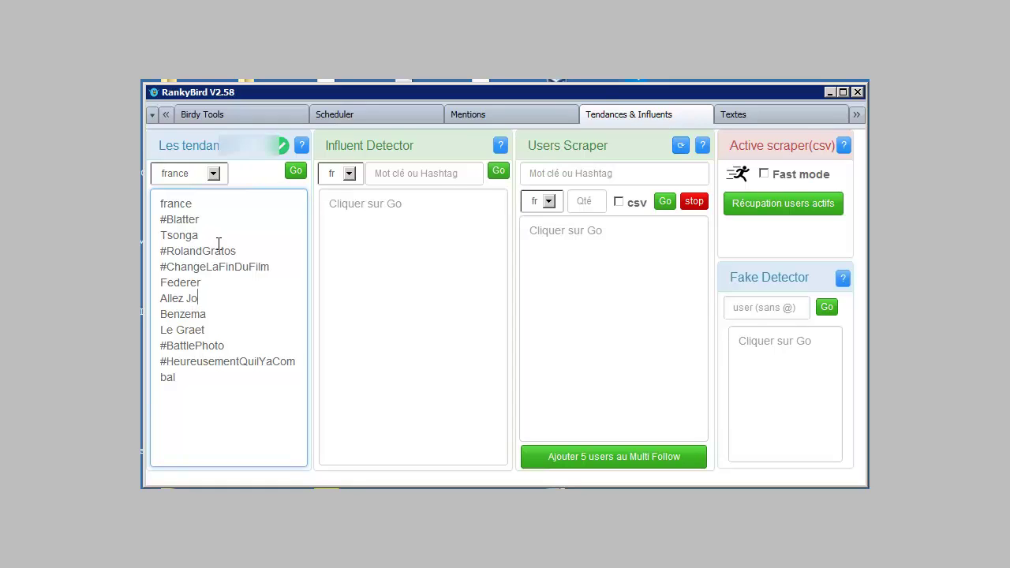
Return to the Dashboard, dismiss the message about Active Users and examine the Retweet keyword.
{"action": "left_click", "coordinate": [166, 114]}
{"action": "left_click", "coordinate": [190, 120]}
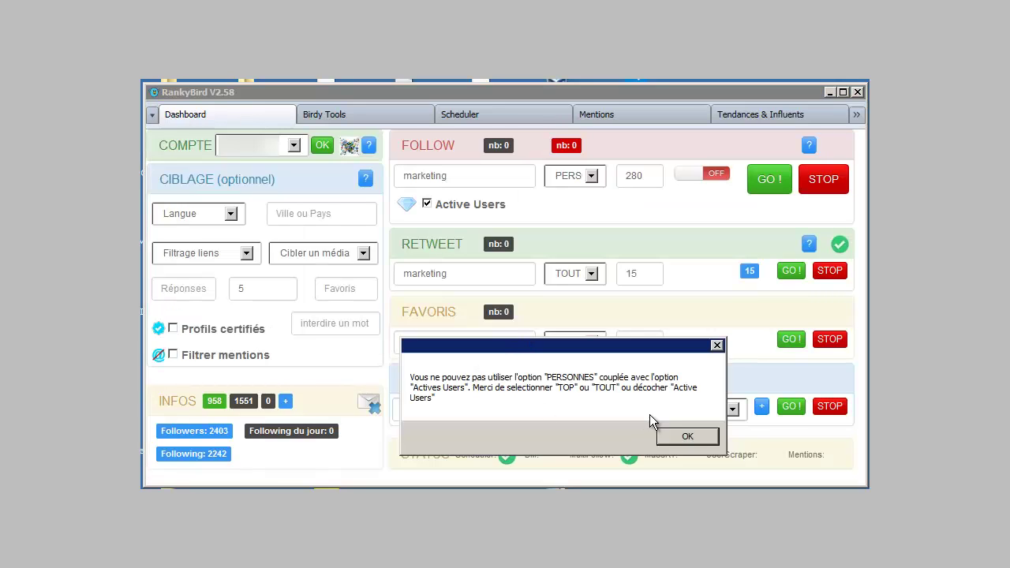
{"action": "left_click", "coordinate": [684, 435]}
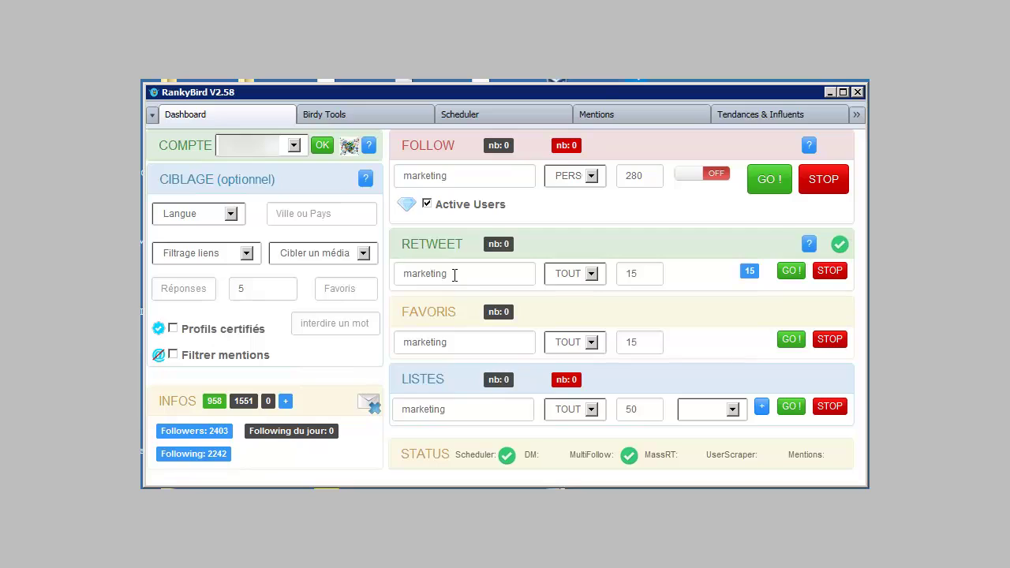
{"action": "left_click_drag", "start_coordinate": [454, 275], "coordinate": [432, 276]}
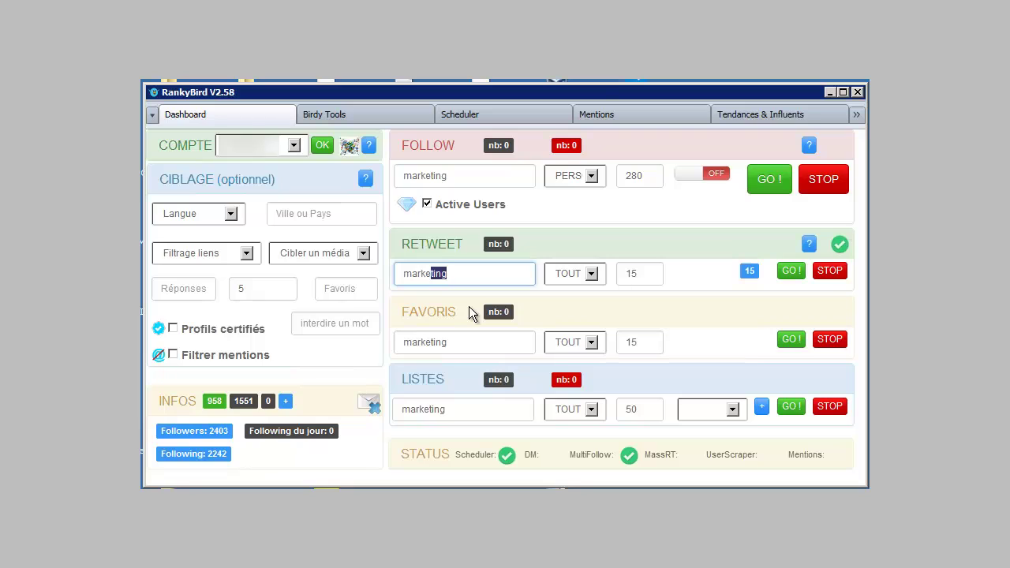
Go back to Tendances & Influents and place the cursor in the Users Scraper keyword field.
{"action": "left_click", "coordinate": [855, 117]}
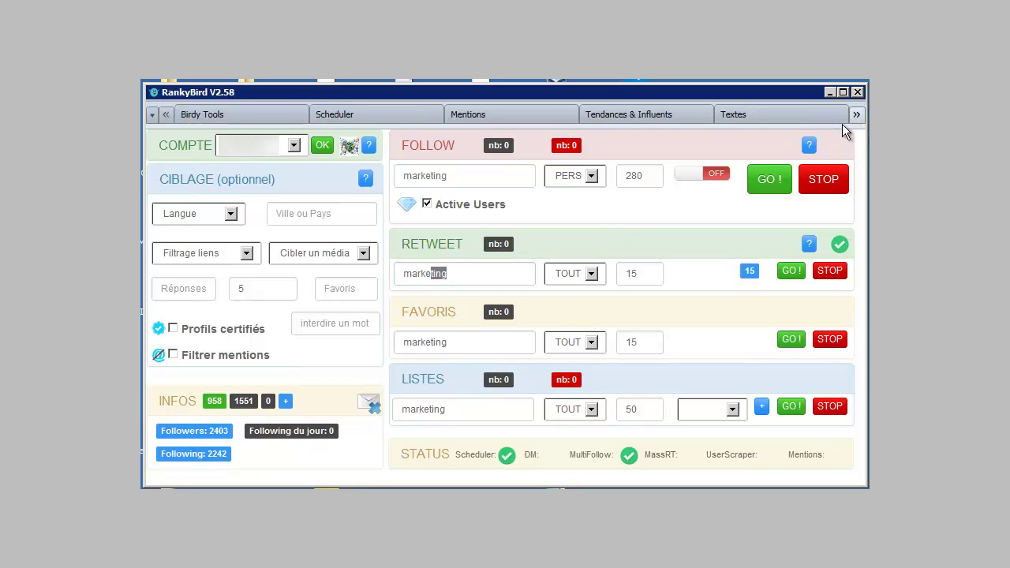
{"action": "left_click", "coordinate": [635, 118]}
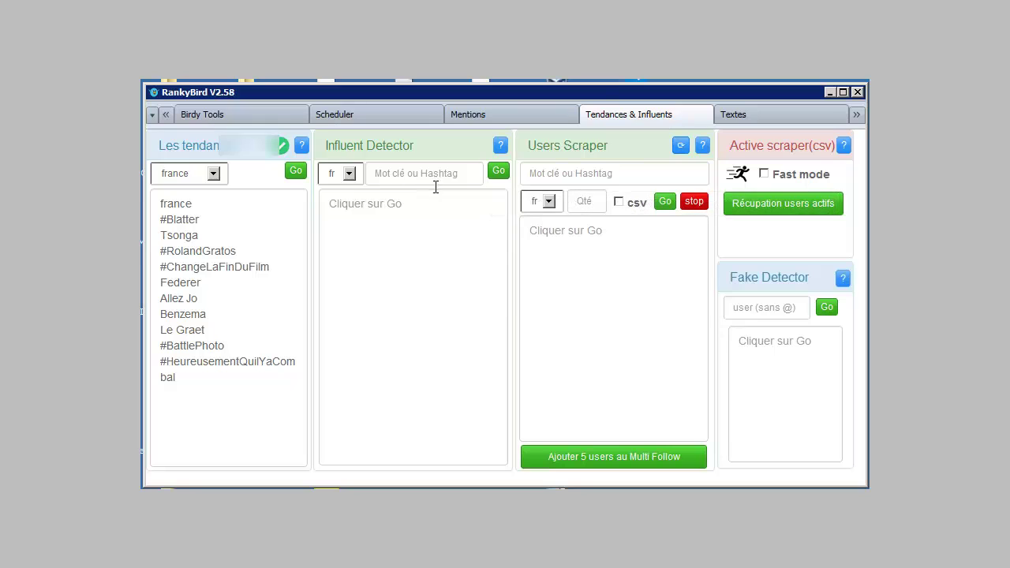
{"action": "left_click", "coordinate": [600, 174]}
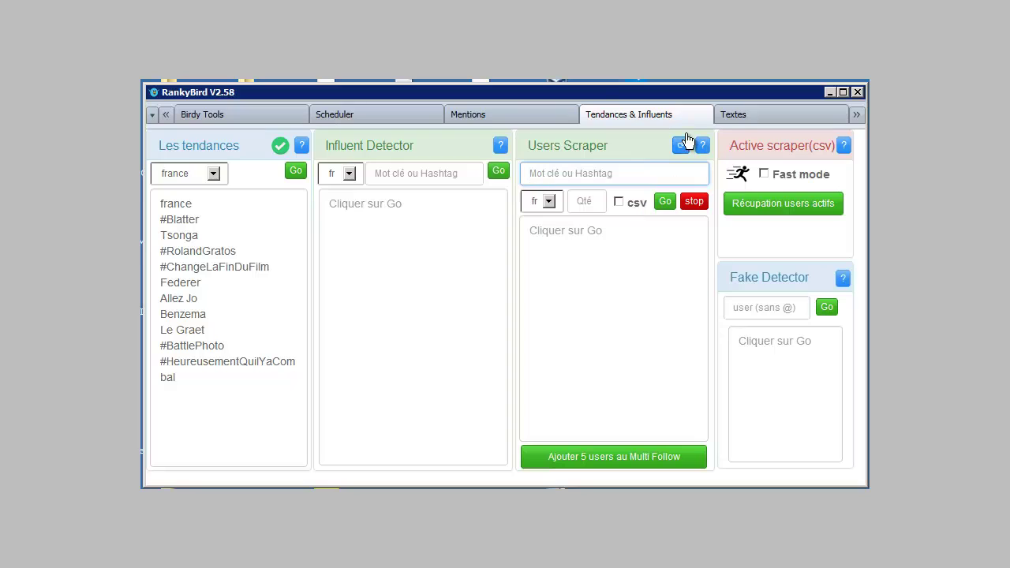
View the Textes storage fields, then open the Settings with the action delay and proxy options.
{"action": "left_click", "coordinate": [753, 114]}
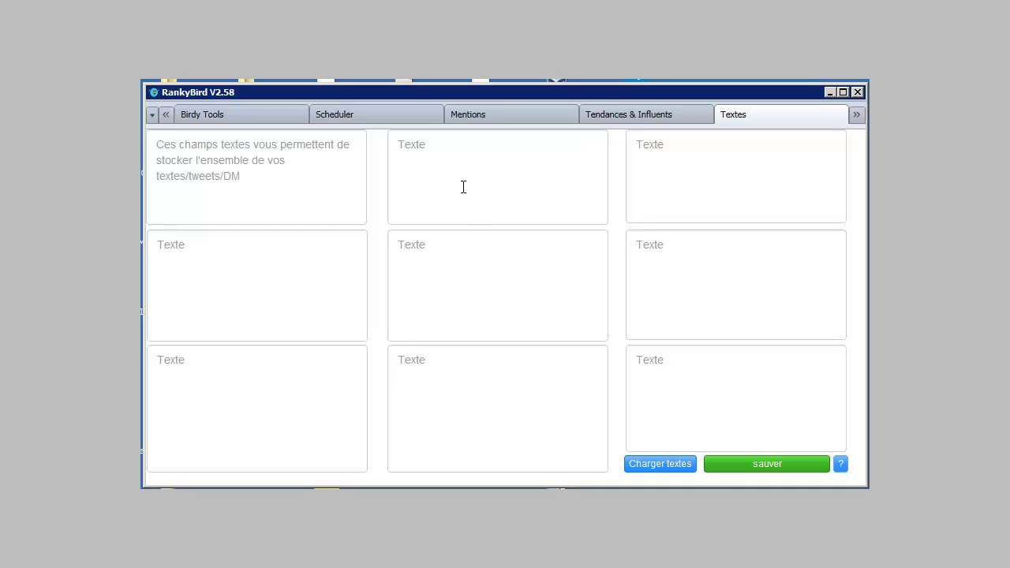
{"action": "left_click", "coordinate": [858, 116]}
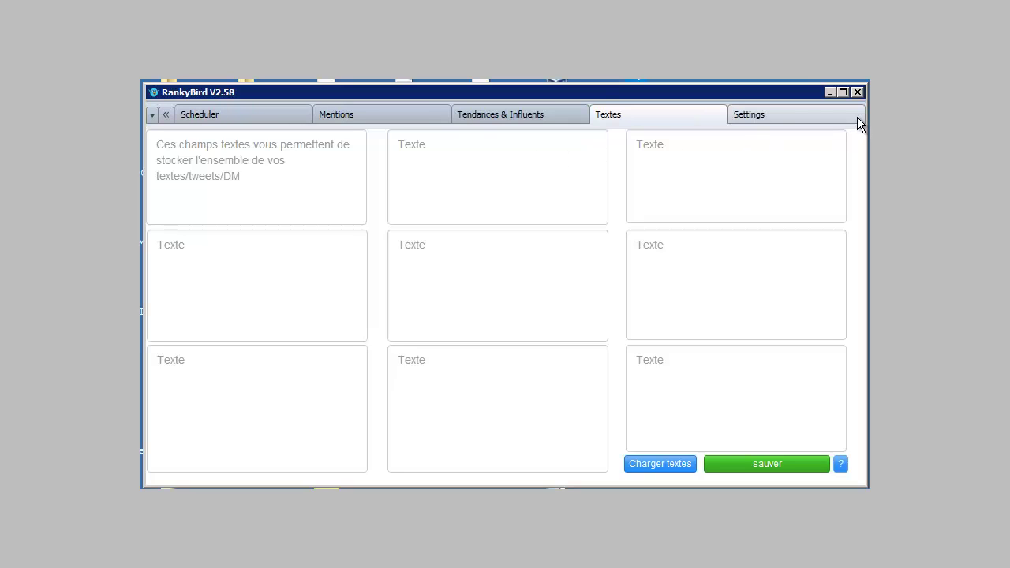
{"action": "left_click", "coordinate": [777, 116]}
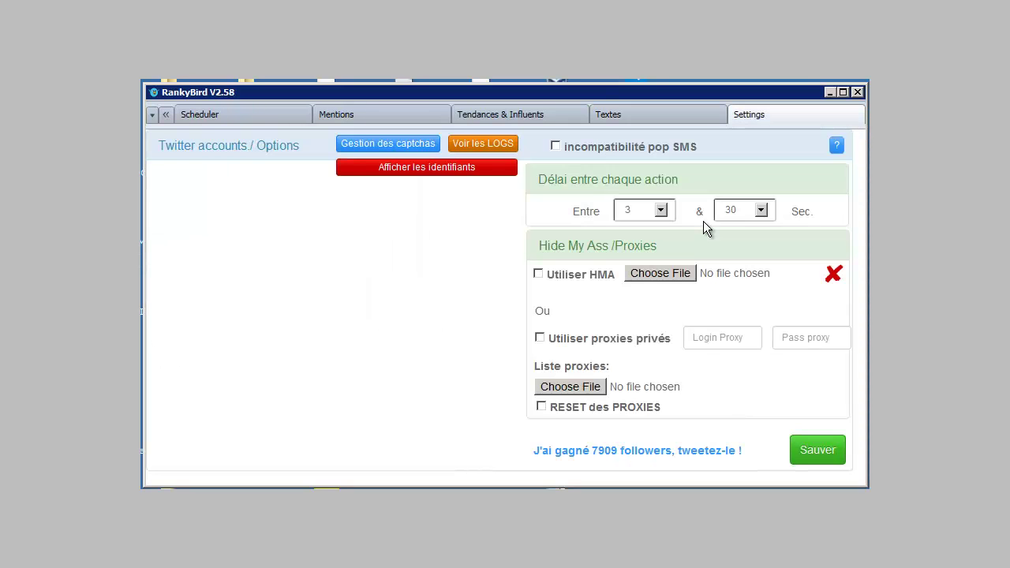